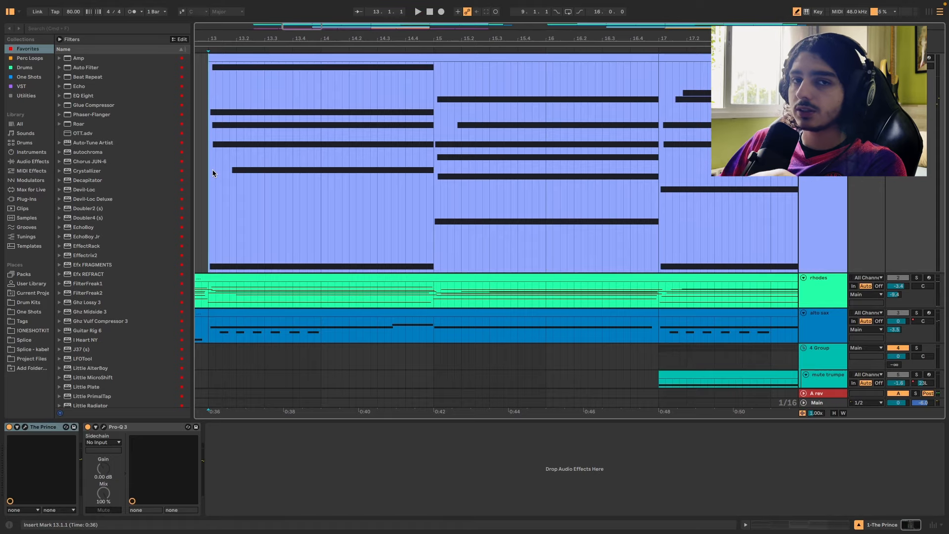
- Open the pad track's clip starting at bar 13 and play back its chord notes
double_click(213, 173)
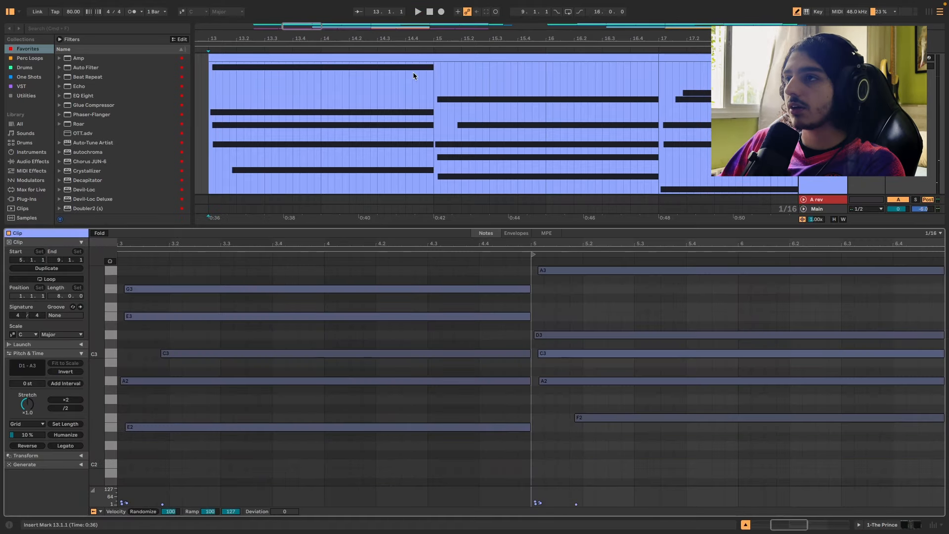
click(418, 59)
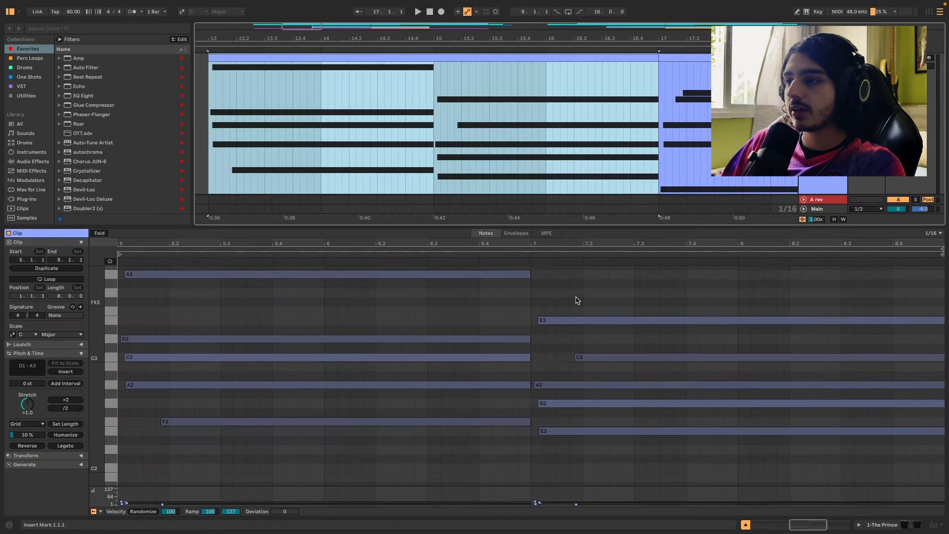
click(576, 296)
key(space)
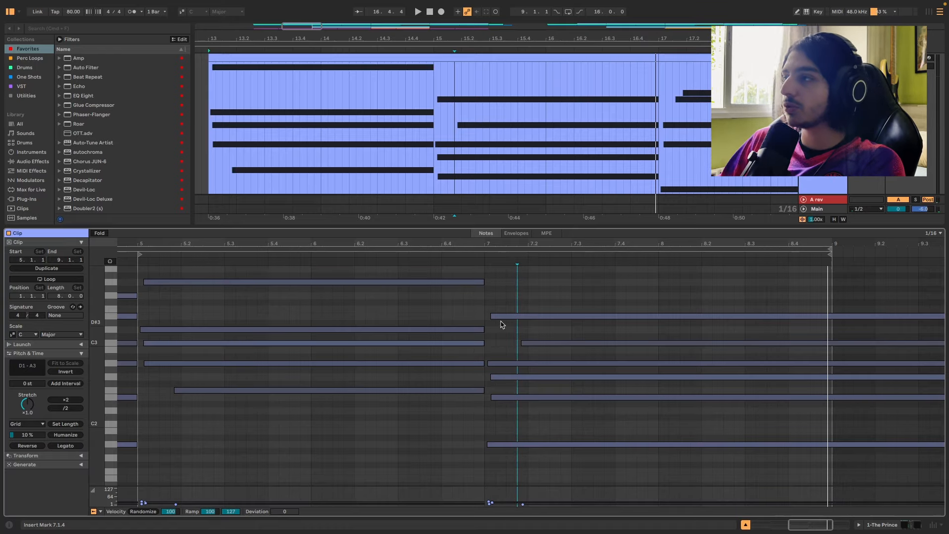
- Inspect The Prince's candle glow preset during playback, and the Pro-Q 3 low-cut curve on the same track
key(shift+Tab)
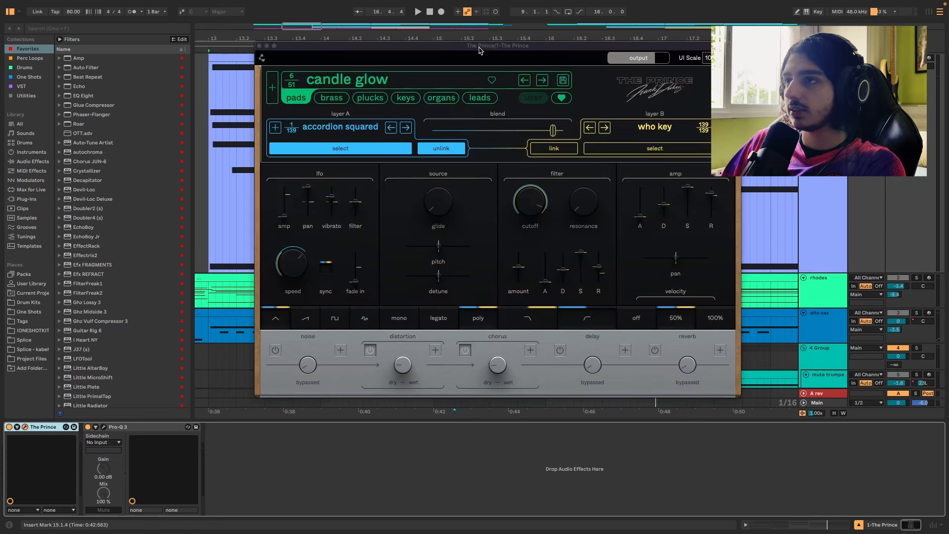
drag(479, 49, 463, 56)
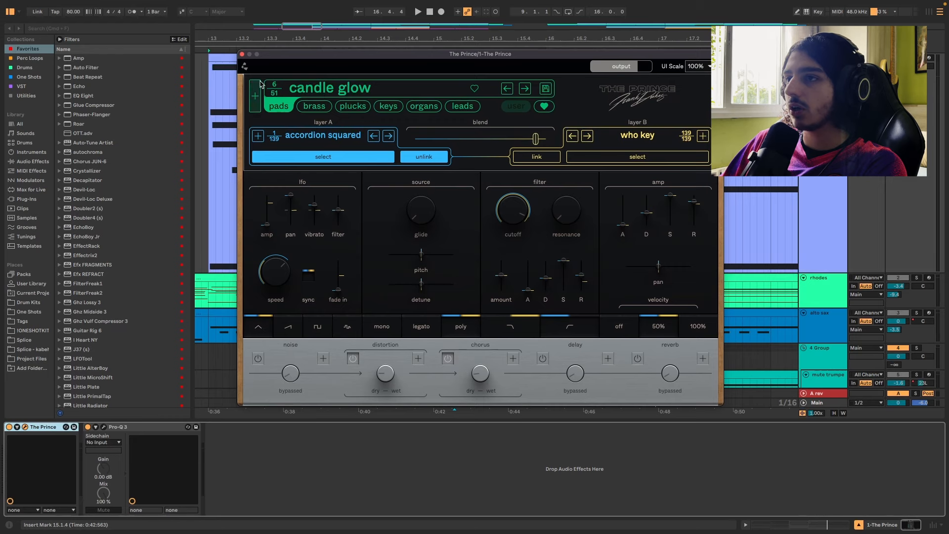
key(space)
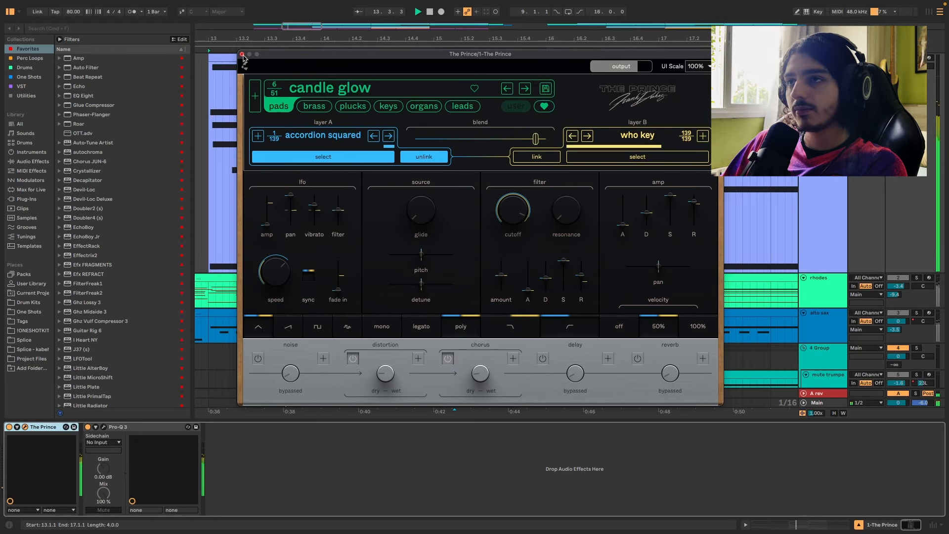
click(242, 54)
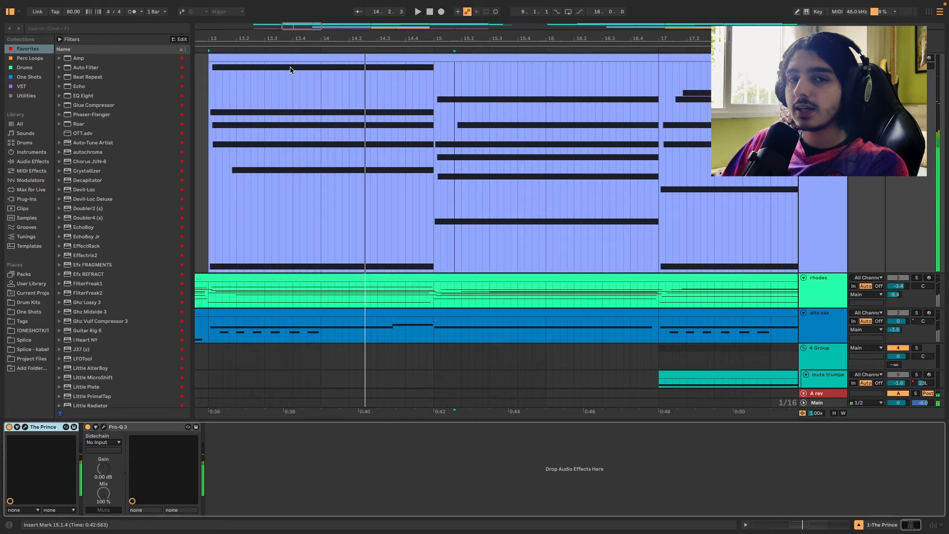
click(103, 427)
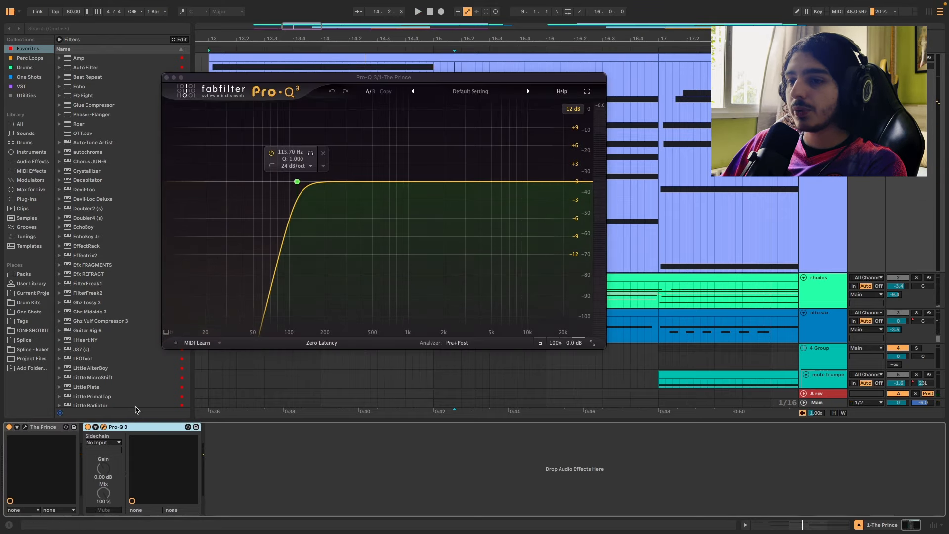
click(166, 77)
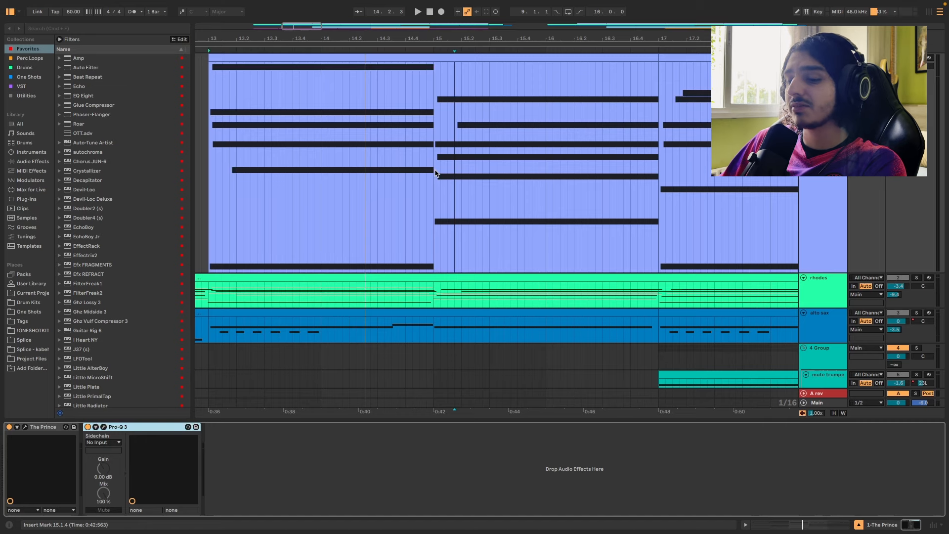
- Expand the A rev return track and bring up the Insert Return Track command without adding a track
key(x)
scroll(498, 178, right, 1)
click(804, 394)
click(834, 395)
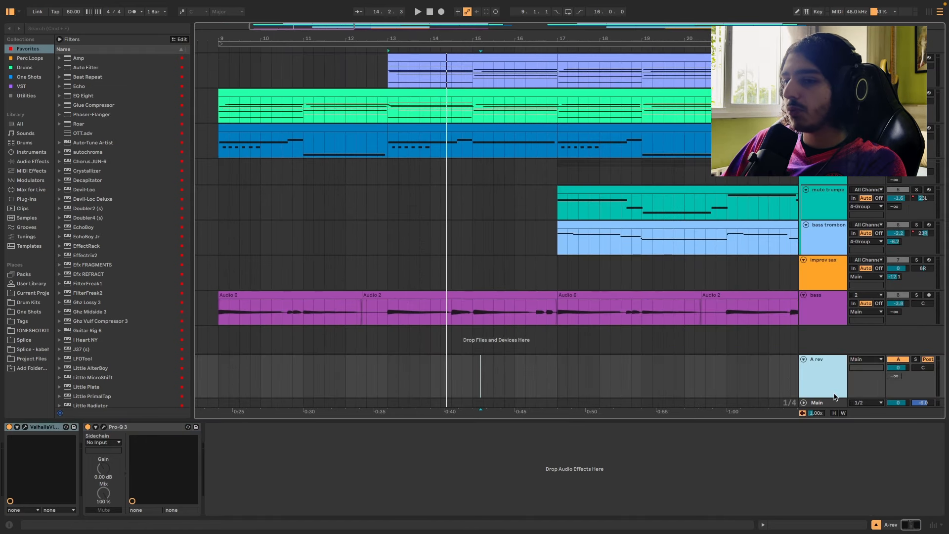
click(803, 360)
scroll(680, 328, right, 1)
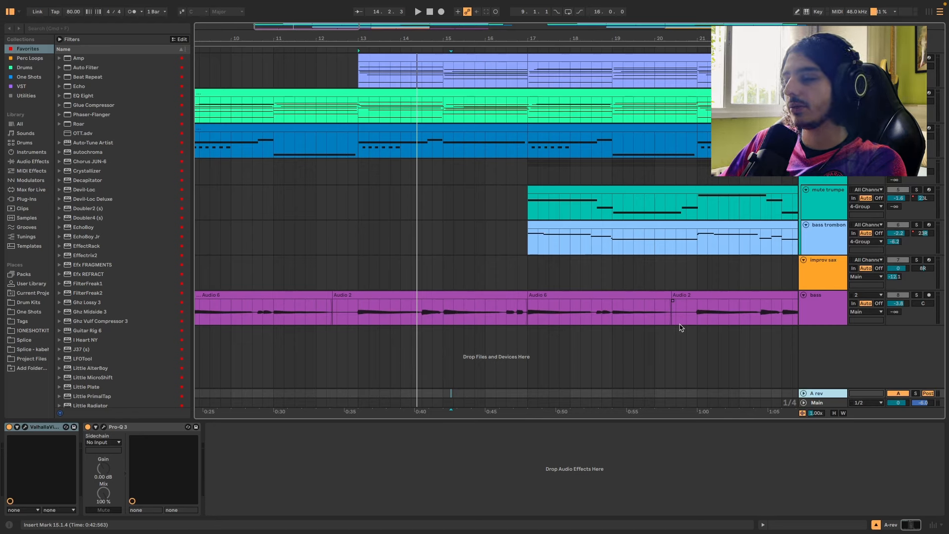
click(803, 393)
right_click(840, 341)
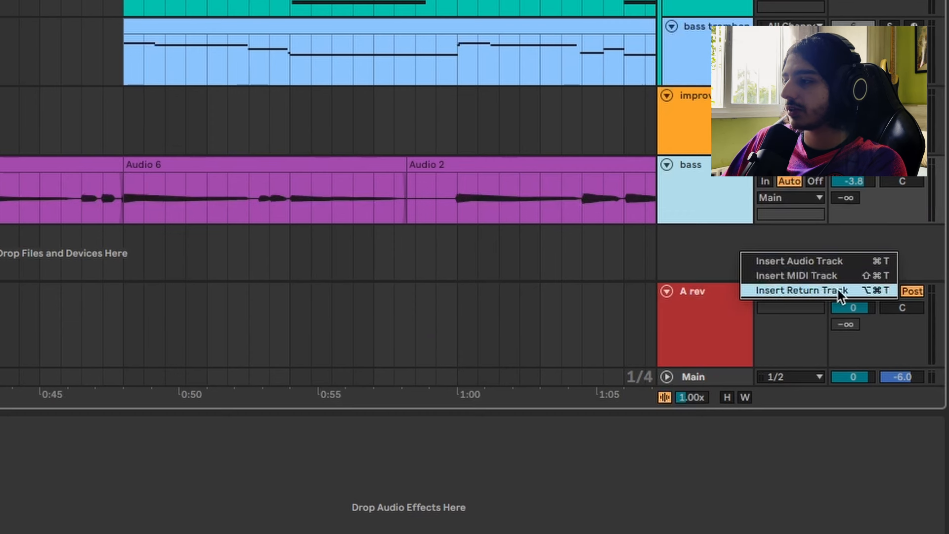
click(707, 324)
- Inspect the ValhallaVintageVerb and Pro-Q 3 settings on the A rev return track, closing both plugin windows
click(25, 426)
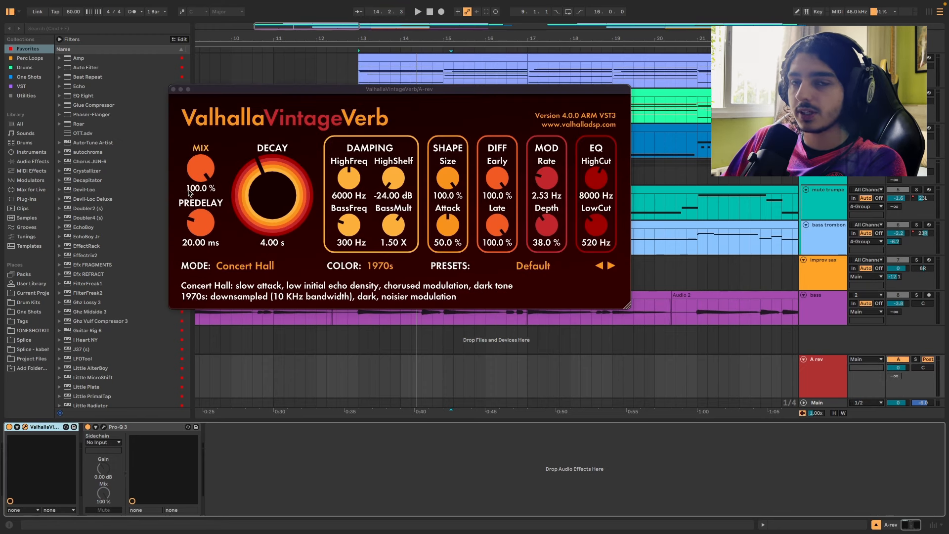
click(105, 428)
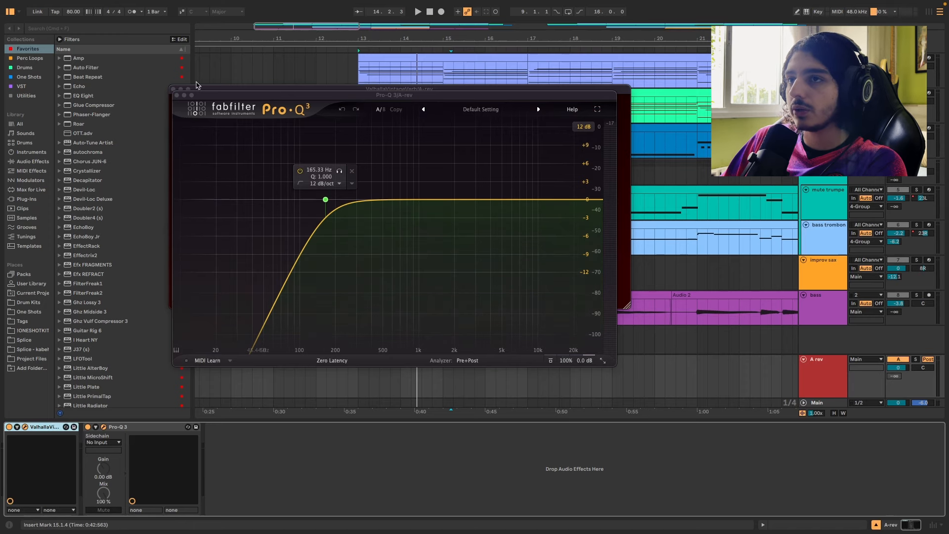
click(176, 95)
click(173, 89)
scroll(445, 134, right, 1)
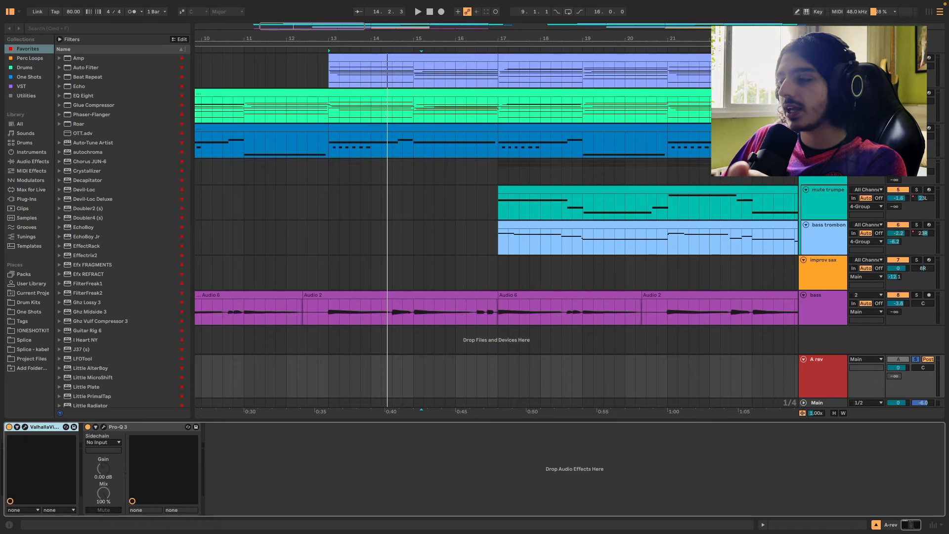
- Select the A rev return track and collapse its lane
click(822, 373)
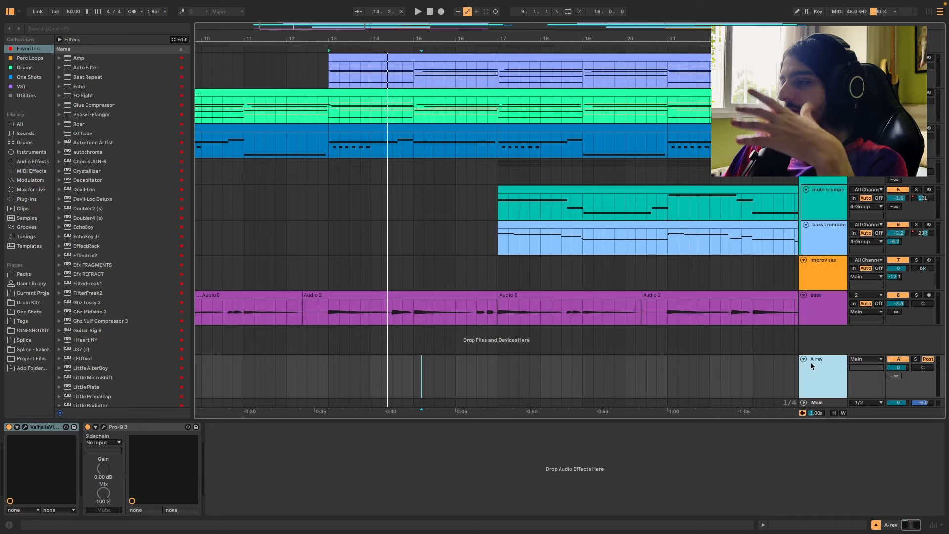
click(804, 359)
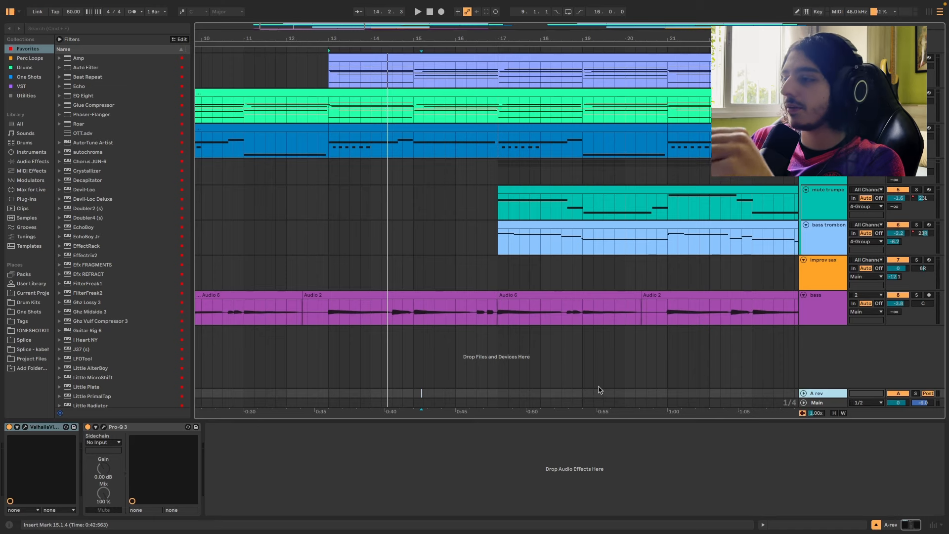
click(804, 394)
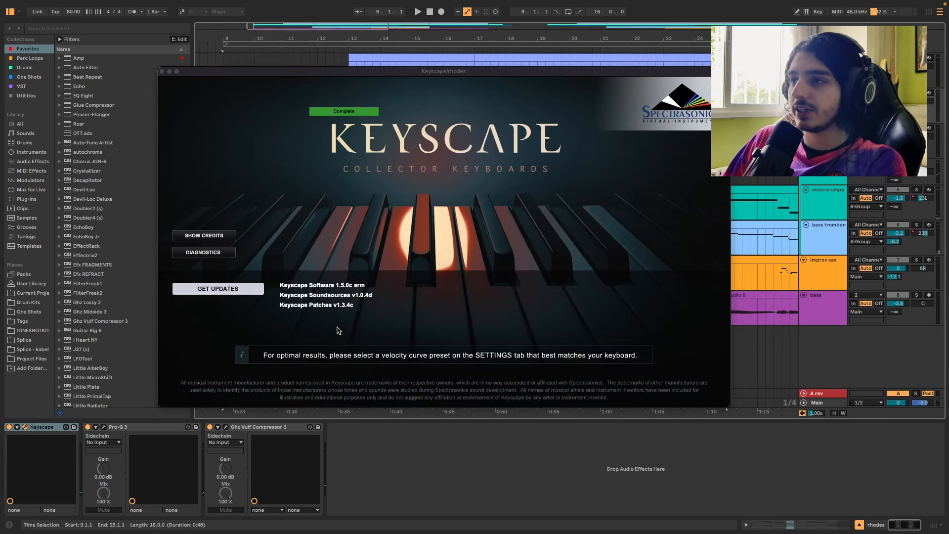
- Review the Rhodes - Classic Suitcase Lush patch in Keyscape and the chord notes in the rhodes clip
click(339, 331)
scroll(229, 283, down, 3)
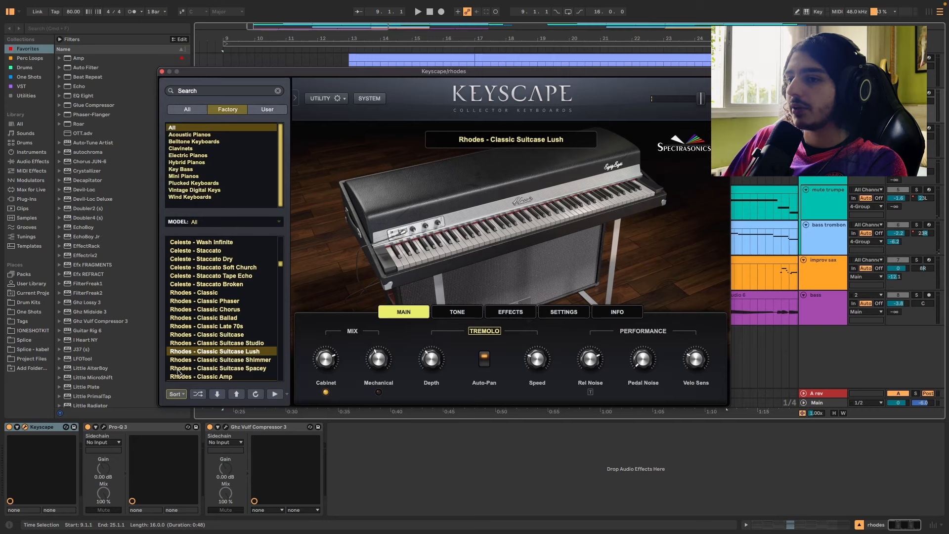
click(161, 71)
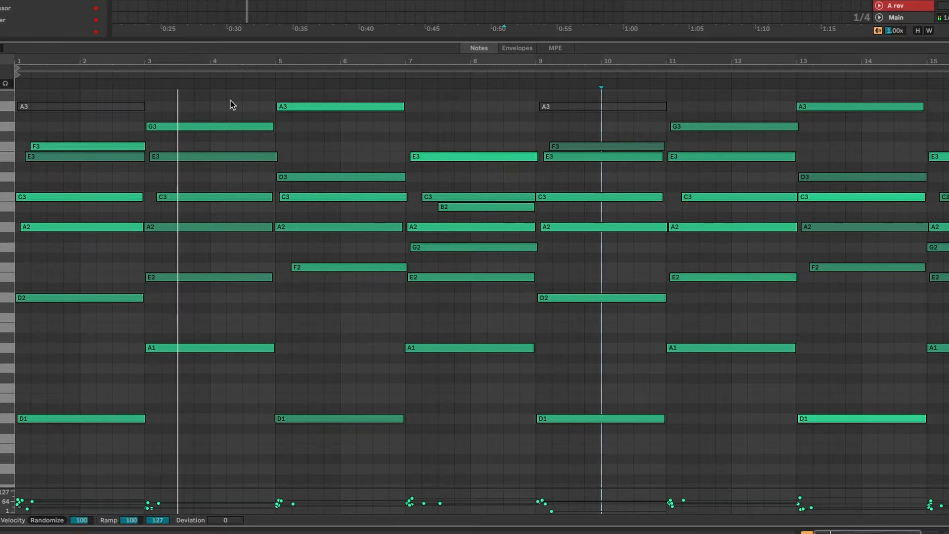
scroll(316, 118, down, 2)
scroll(316, 118, up, 1)
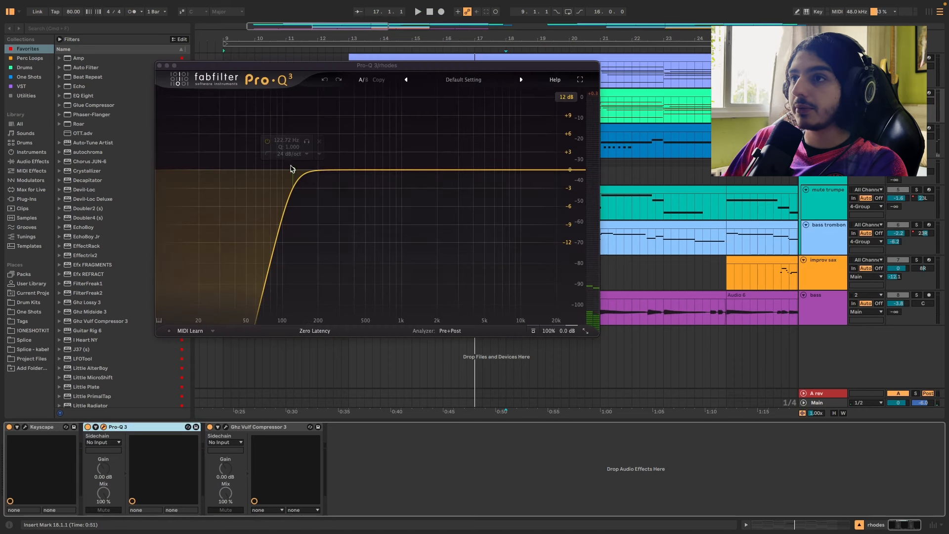
- Close the rhodes track's Pro-Q 3 window and check its Ghz Vulf Compressor 3
click(160, 66)
click(225, 427)
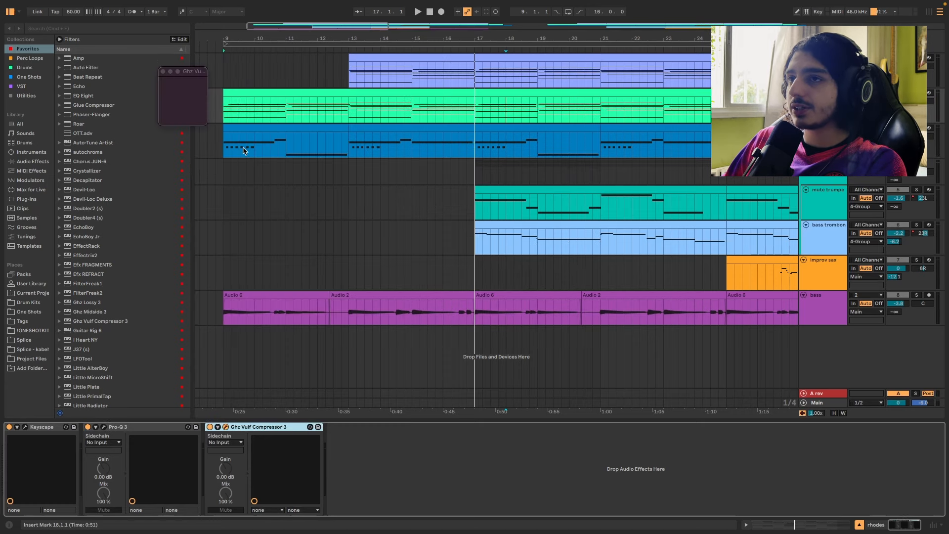
click(198, 70)
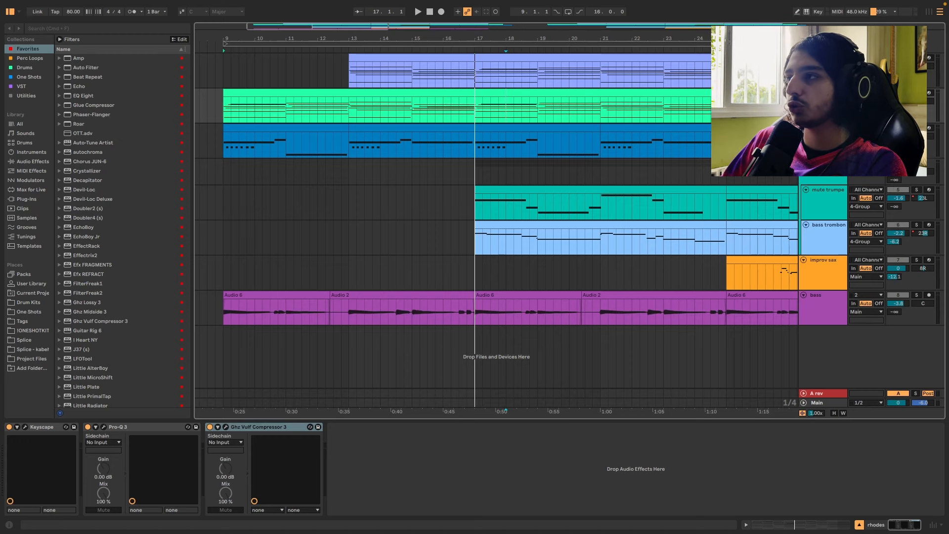
- Open the alto sax clip at bar 9 in the note editor and play its melody
click(334, 125)
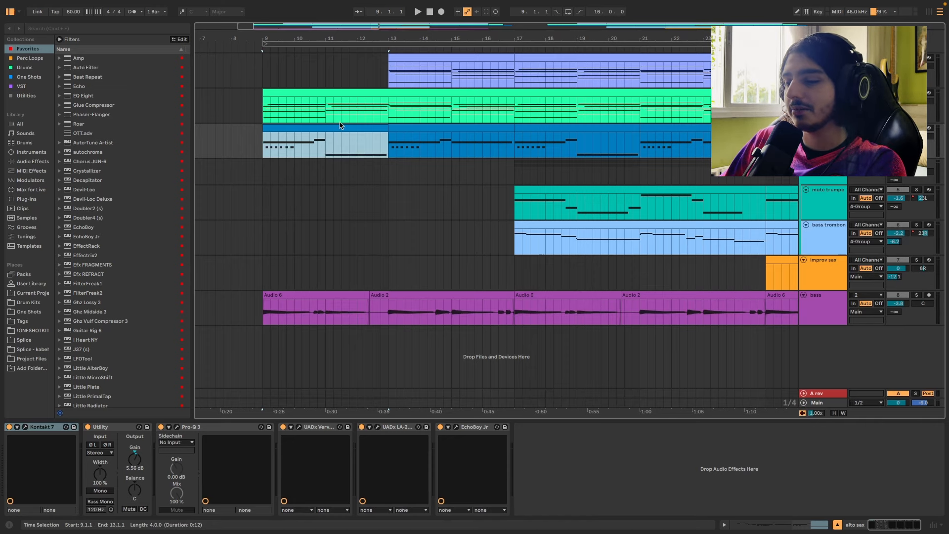
double_click(334, 125)
click(433, 234)
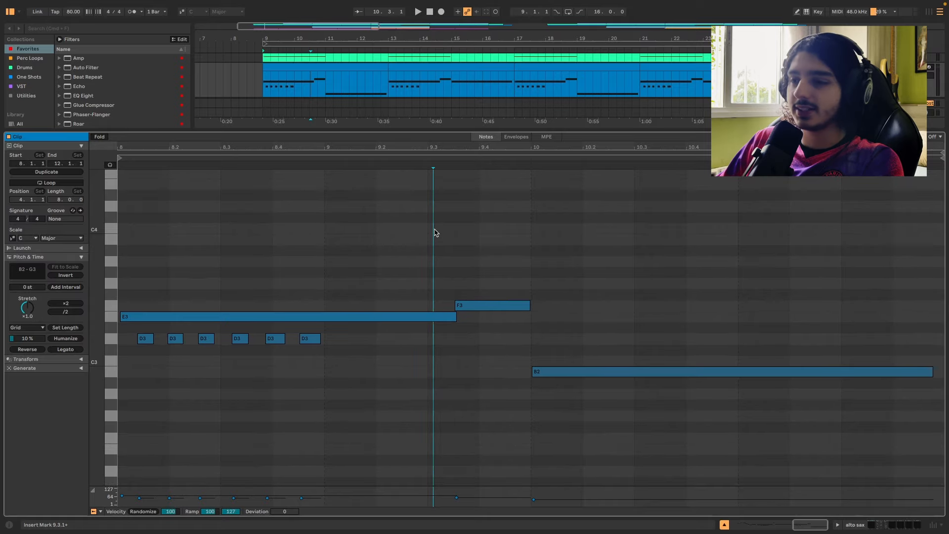
key(space)
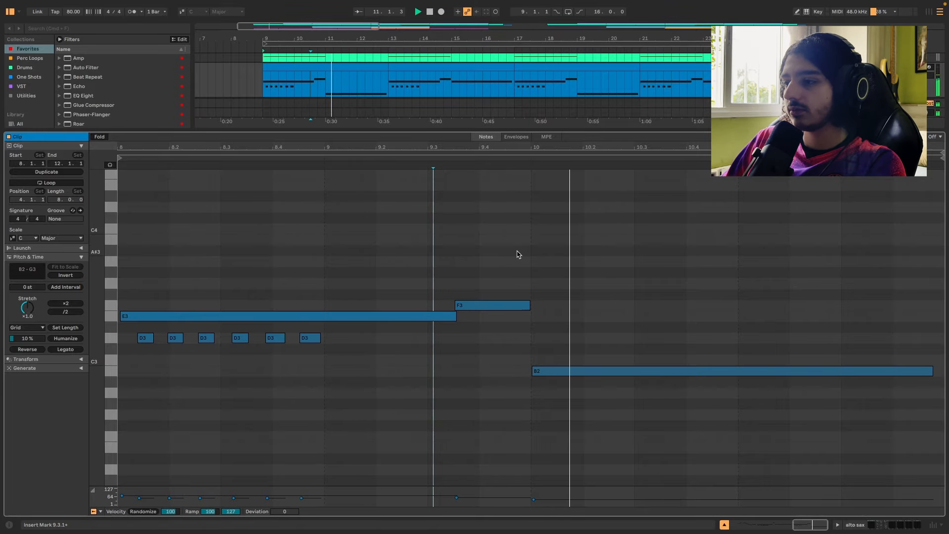
- Review the notes of the alto sax clip at bar 13 during playback and return to the track's devices
key(shift+Tab)
key(shift+Tab)
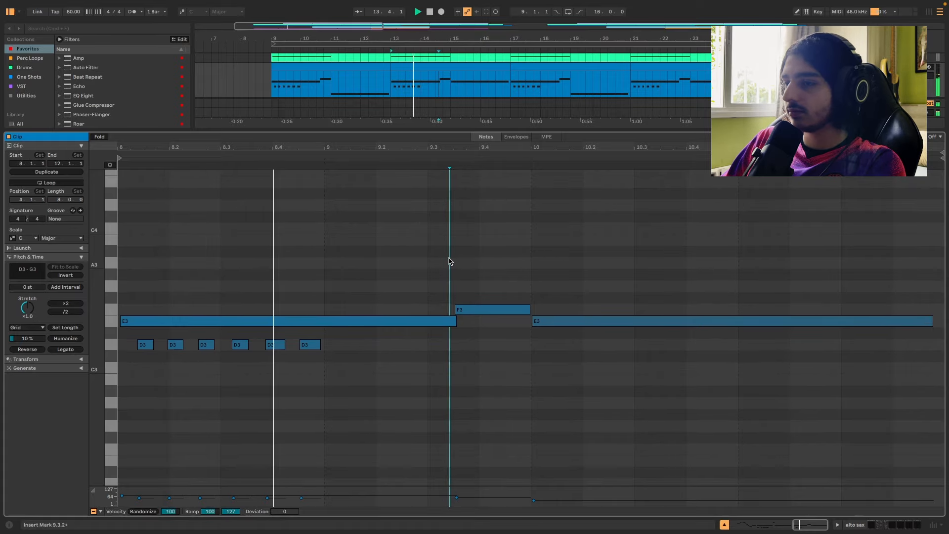
scroll(450, 261, down, 1)
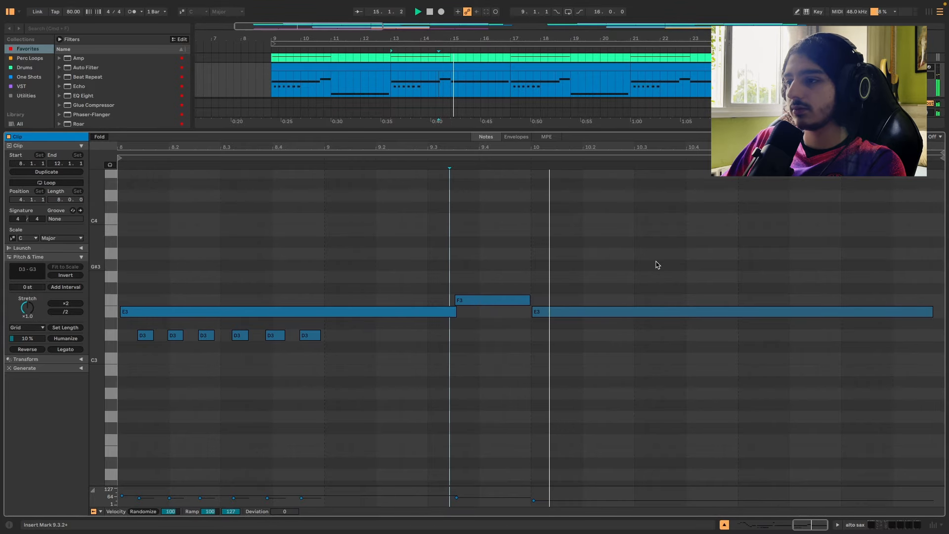
key(shift+Tab)
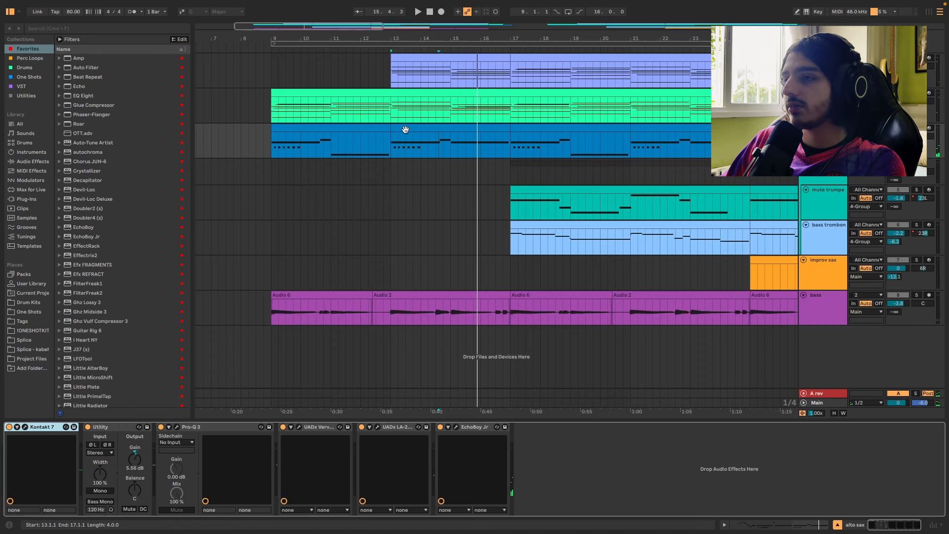
- Open Kontakt 7 on the alto sax track and browse the Solo Instruments in the Session Horns Pro library
click(373, 128)
click(36, 428)
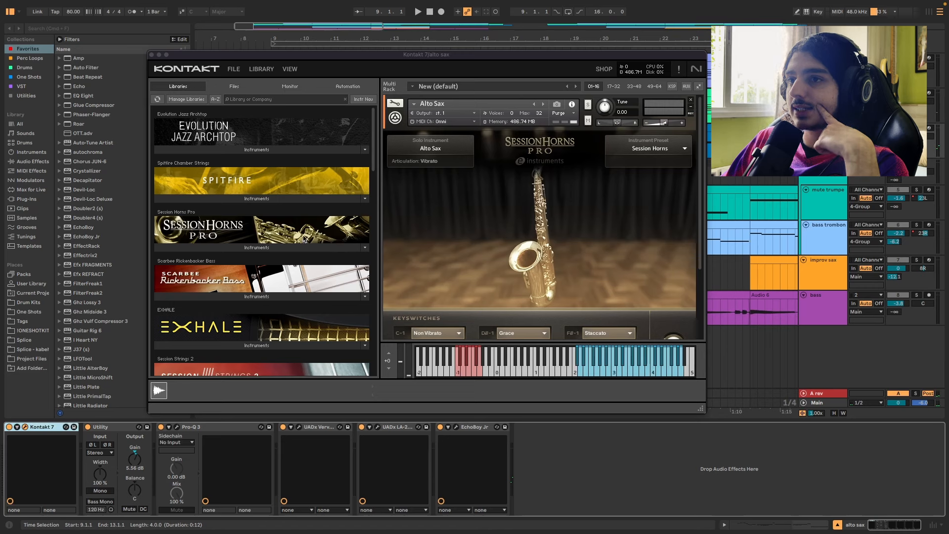
click(229, 245)
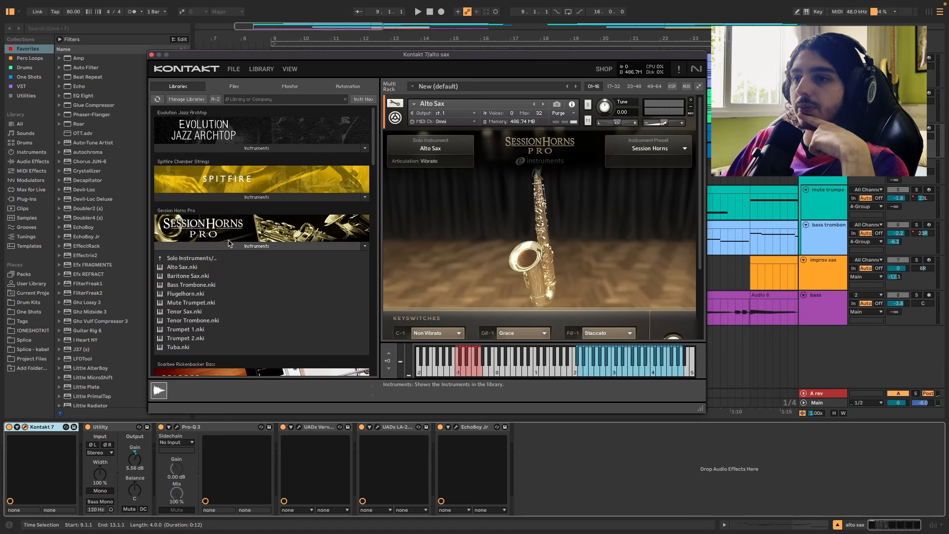
click(200, 259)
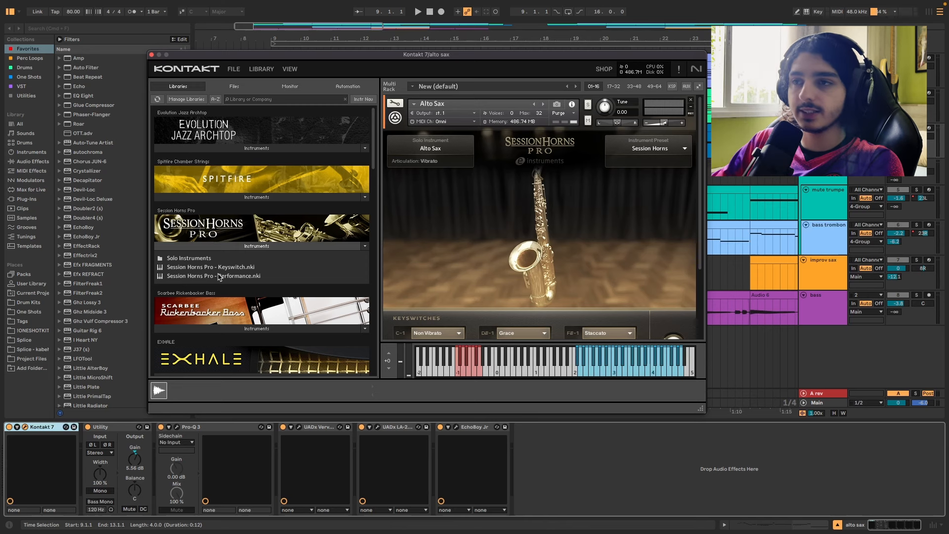
click(237, 259)
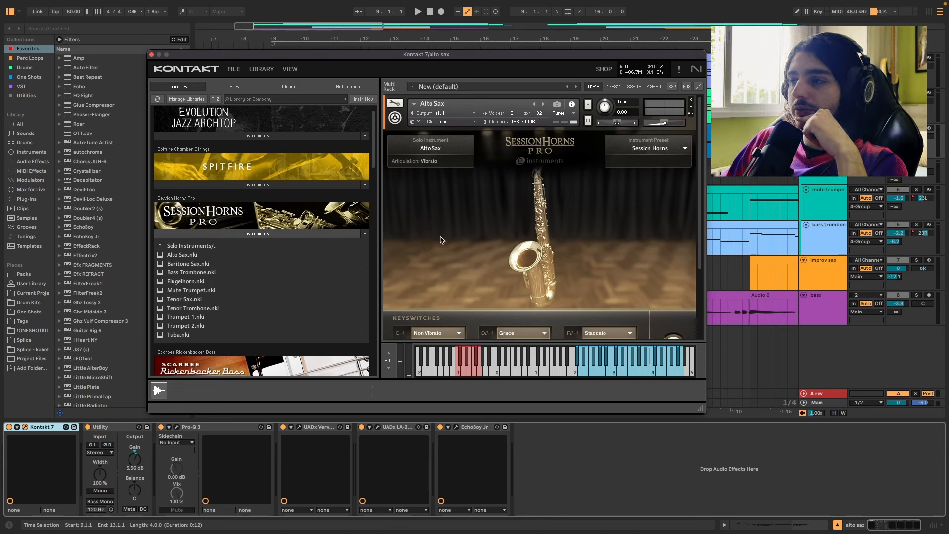
drag(700, 409, 714, 470)
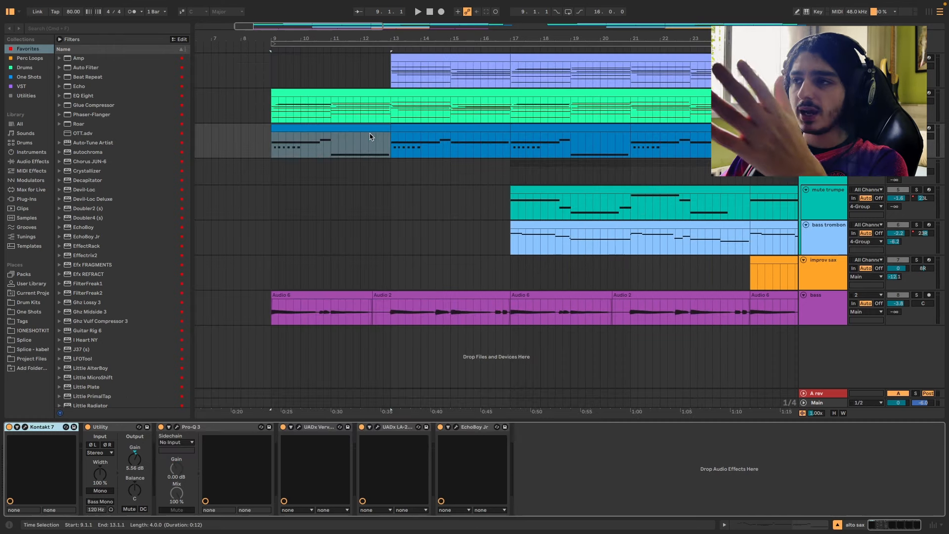
click(374, 134)
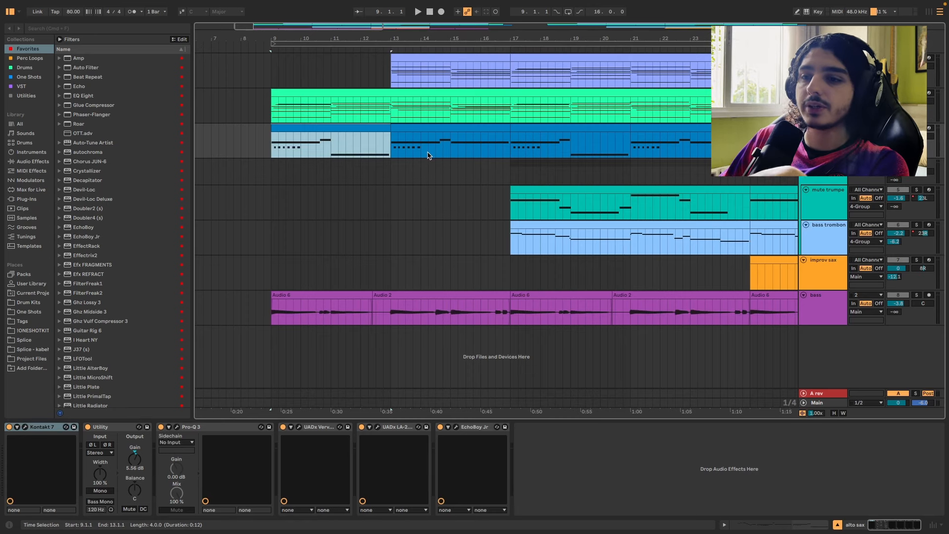
- Look through the Session Horns Pro solo instruments and other libraries in the alto sax's Kontakt 7, and close its window
click(27, 430)
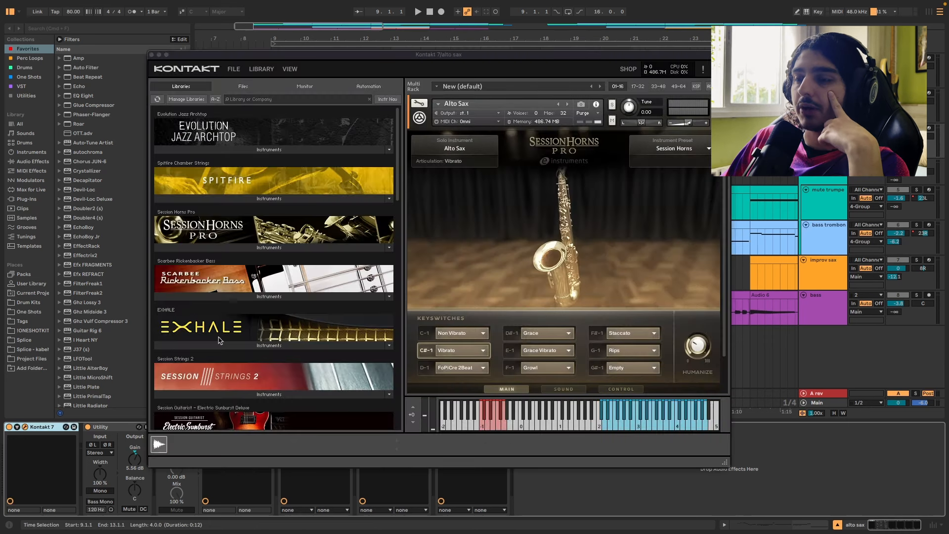
click(309, 249)
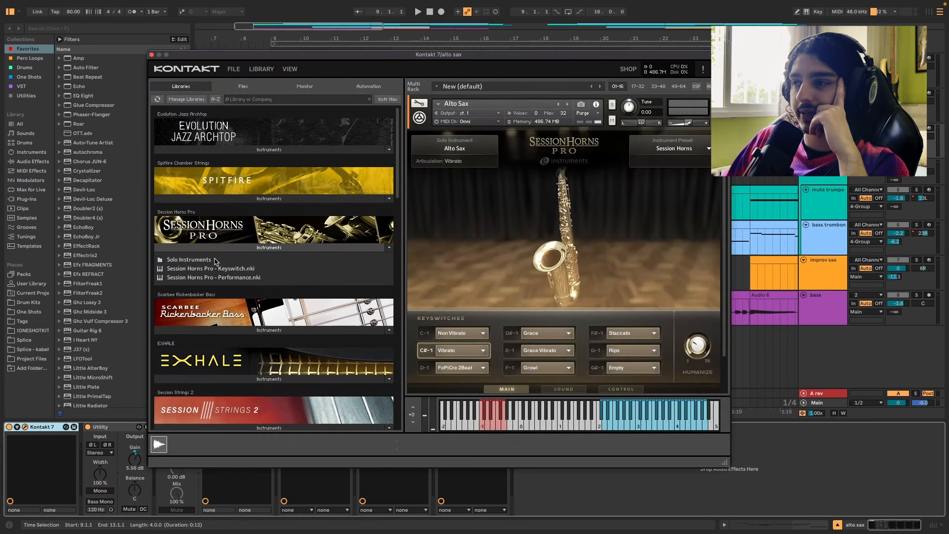
click(216, 261)
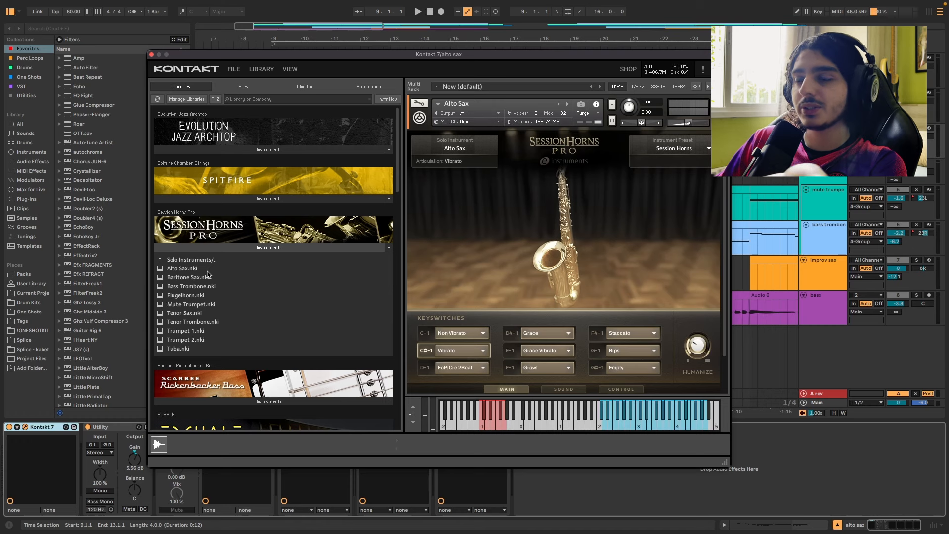
scroll(225, 260, down, 10)
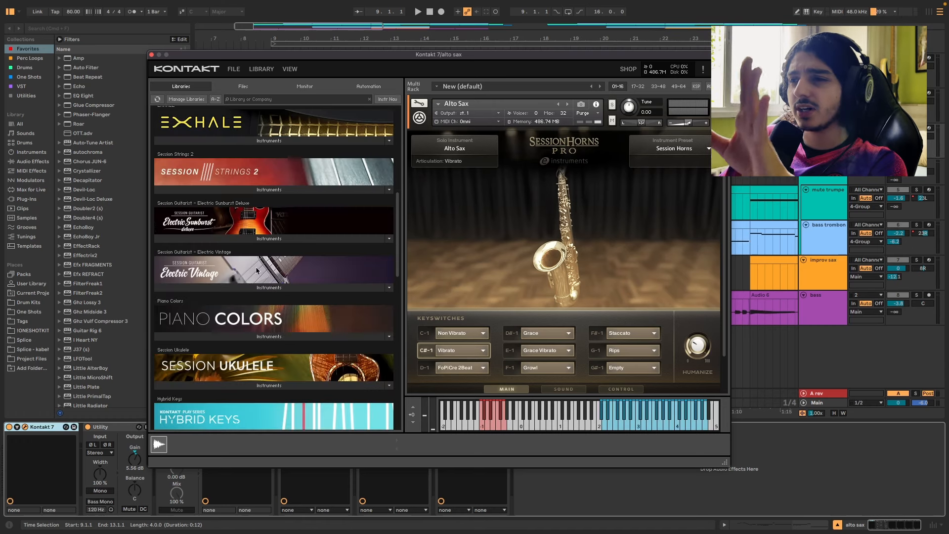
drag(398, 313, 377, 84)
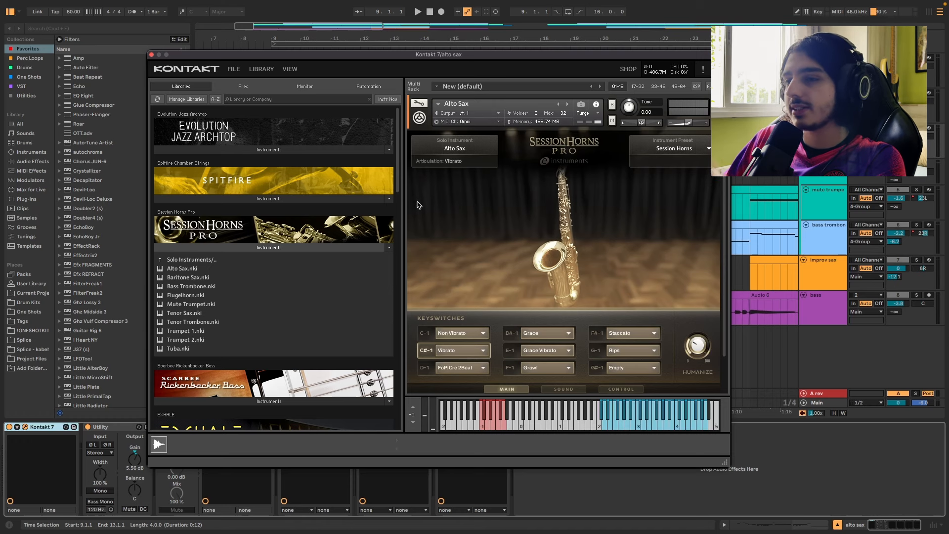
click(152, 55)
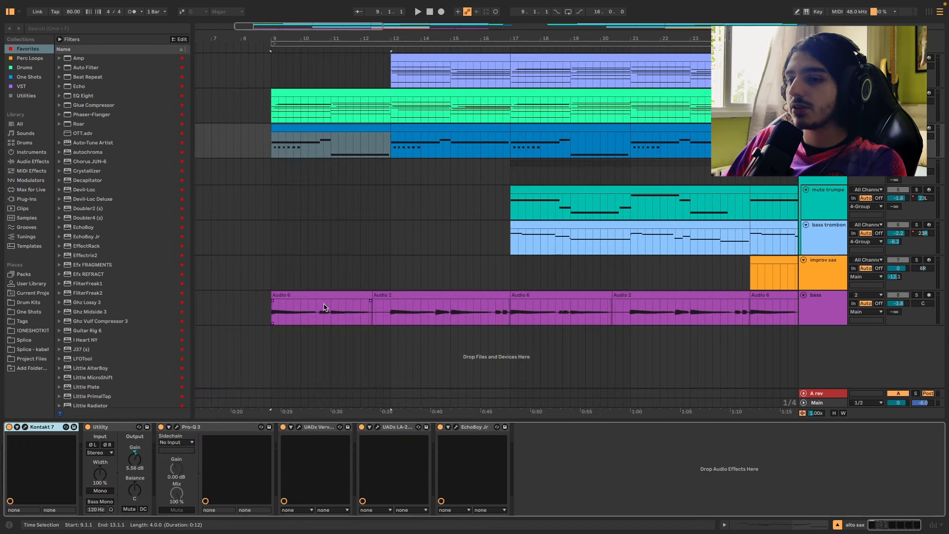
- Check the Pro-Q 3 and UADx Verve Analog Machines on the alto sax track and close both windows
click(176, 427)
click(299, 427)
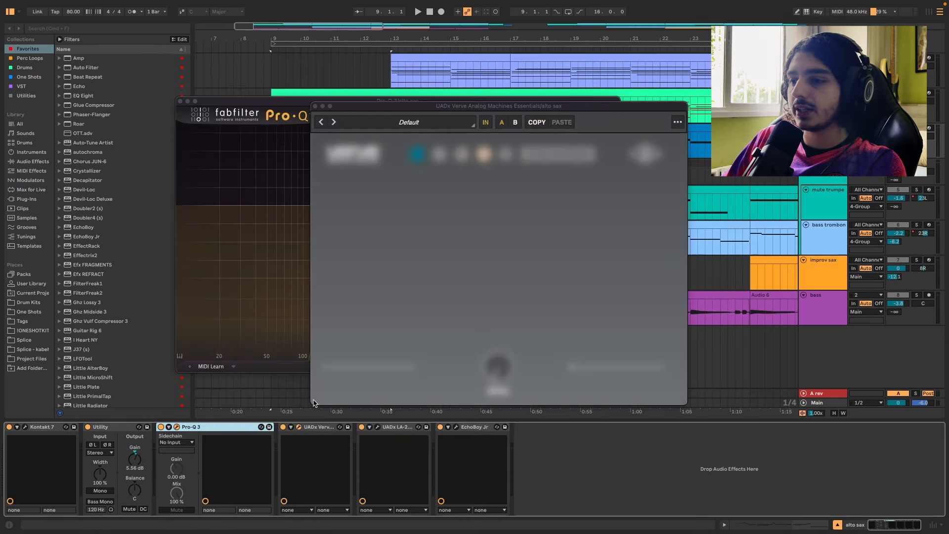
click(180, 101)
drag(453, 108, 383, 106)
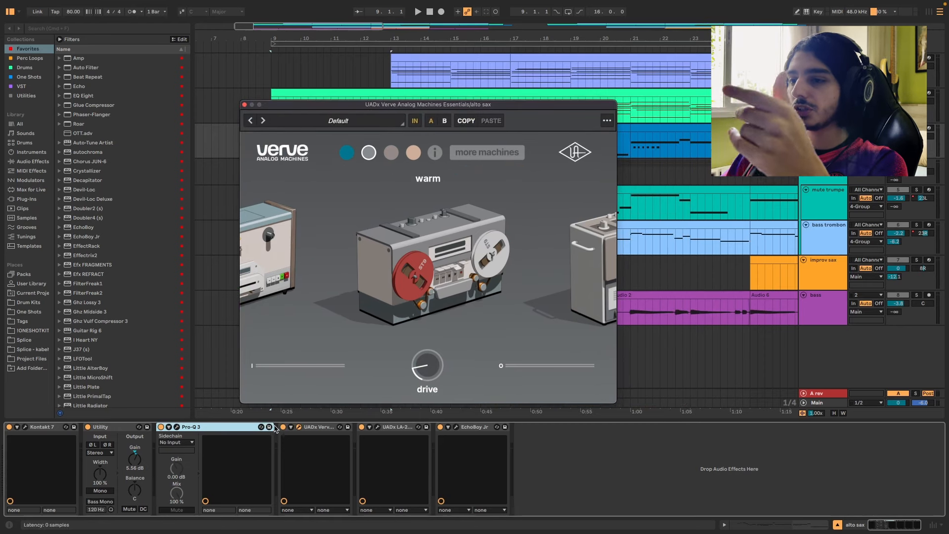
click(299, 427)
- Check the alto sax's UADx LA-2A compressor and EchoBoy Jr. delay settings and close both windows
click(377, 427)
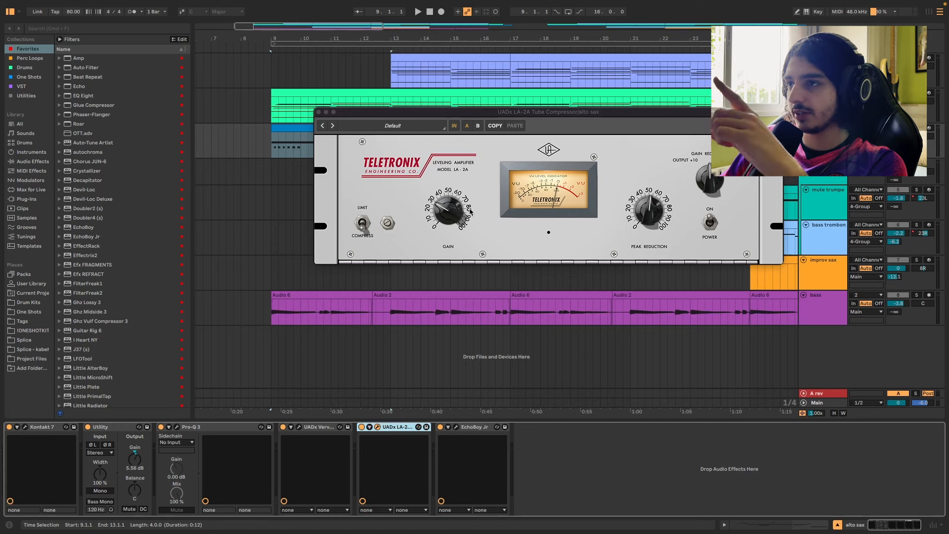
click(318, 112)
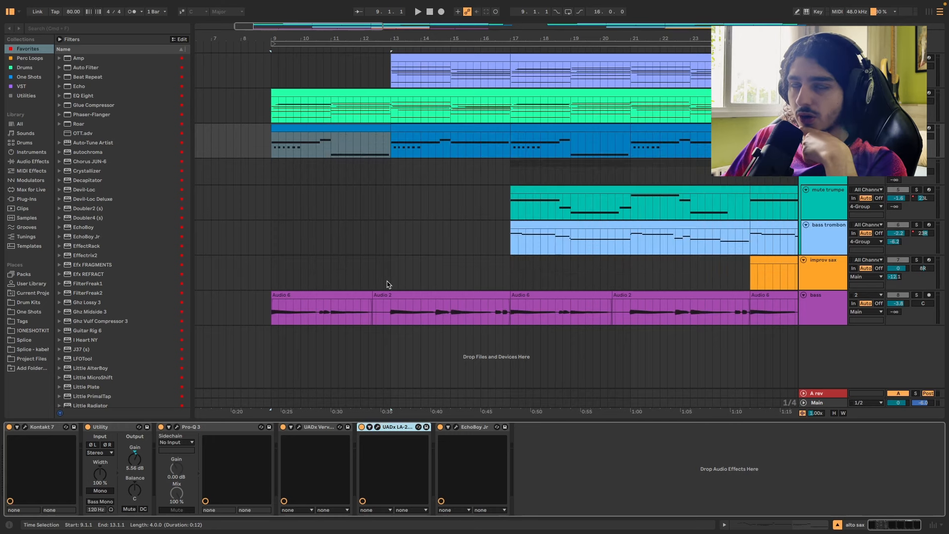
click(456, 426)
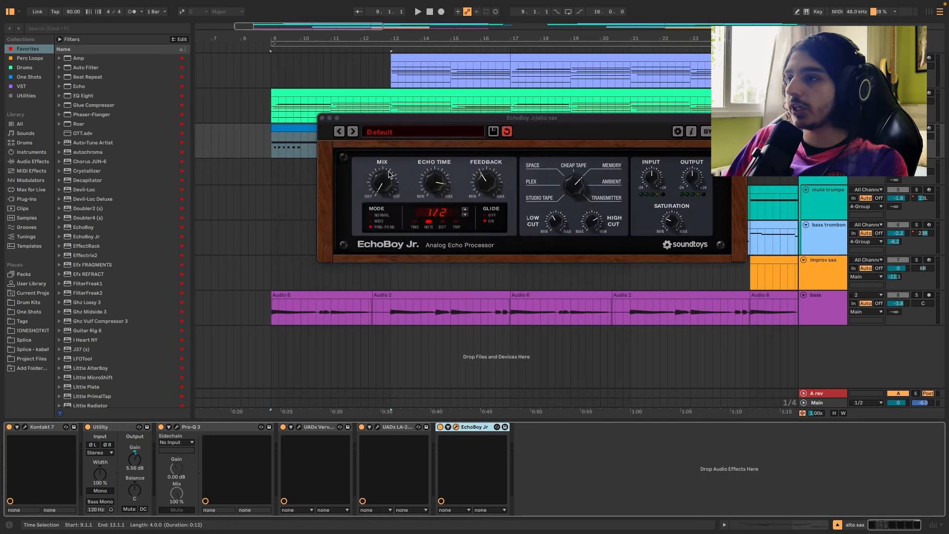
drag(538, 120, 414, 121)
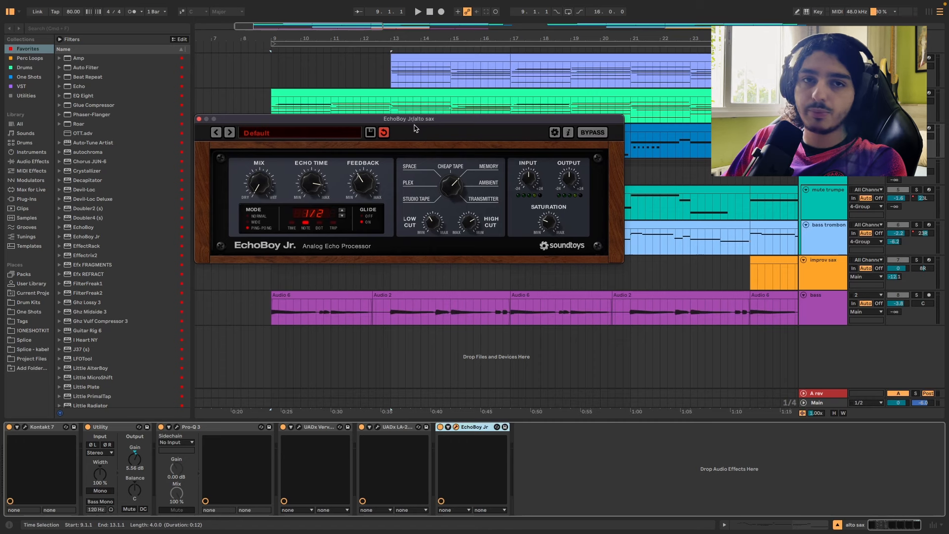
click(199, 118)
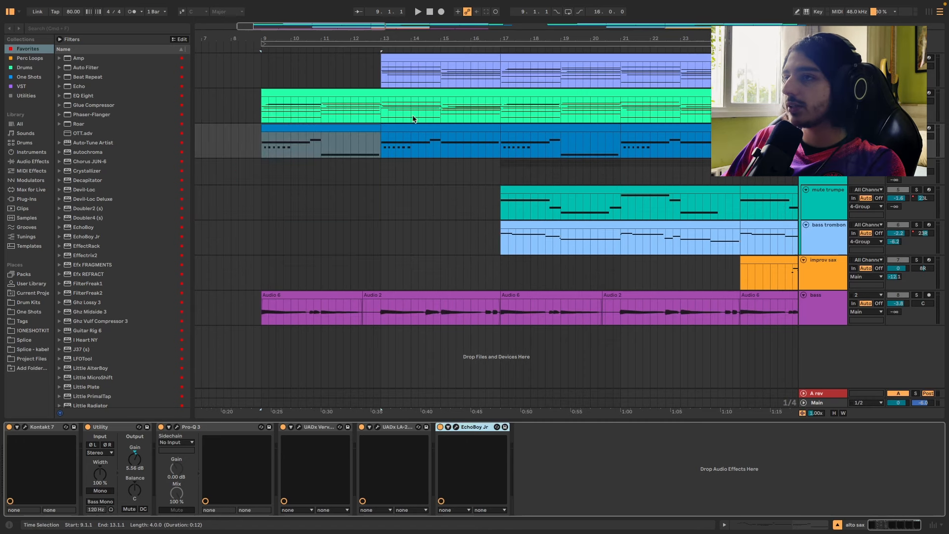
- Select the upper three tracks' clips across bars 17 to 25 and play that section of the arrangement
click(559, 126)
key(super+d)
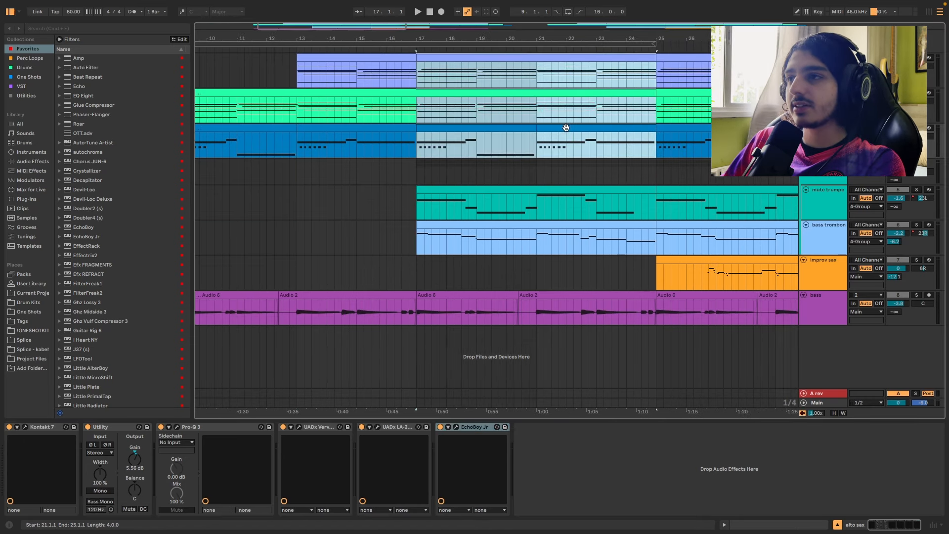
key(space)
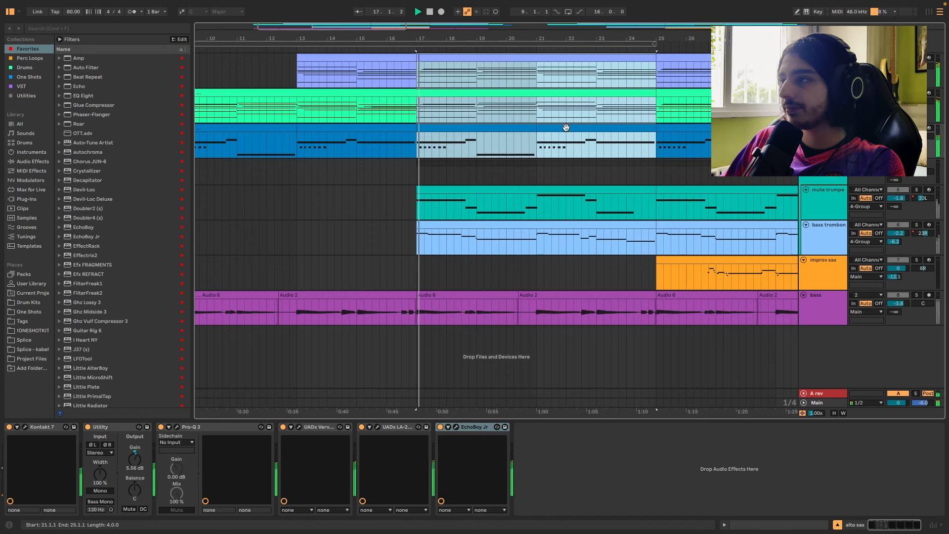
click(364, 147)
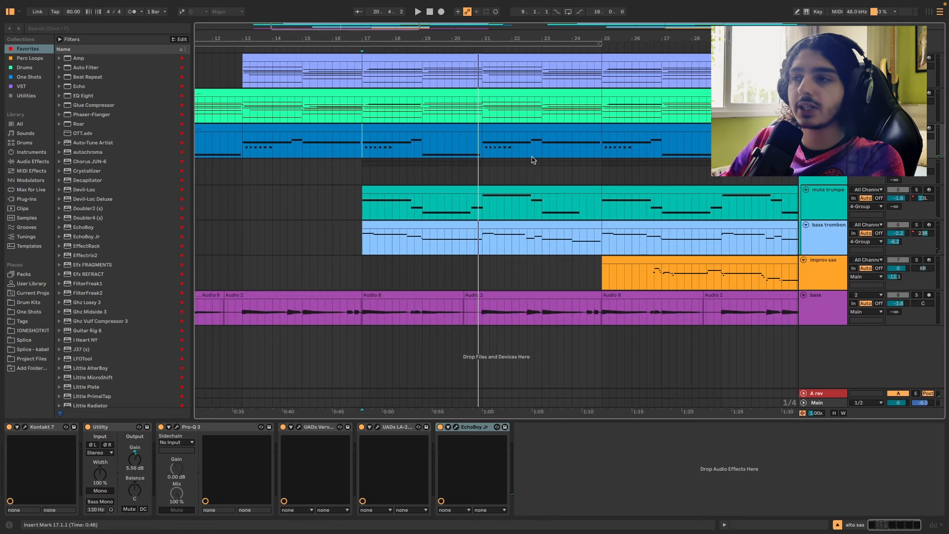
scroll(536, 159, right, 1)
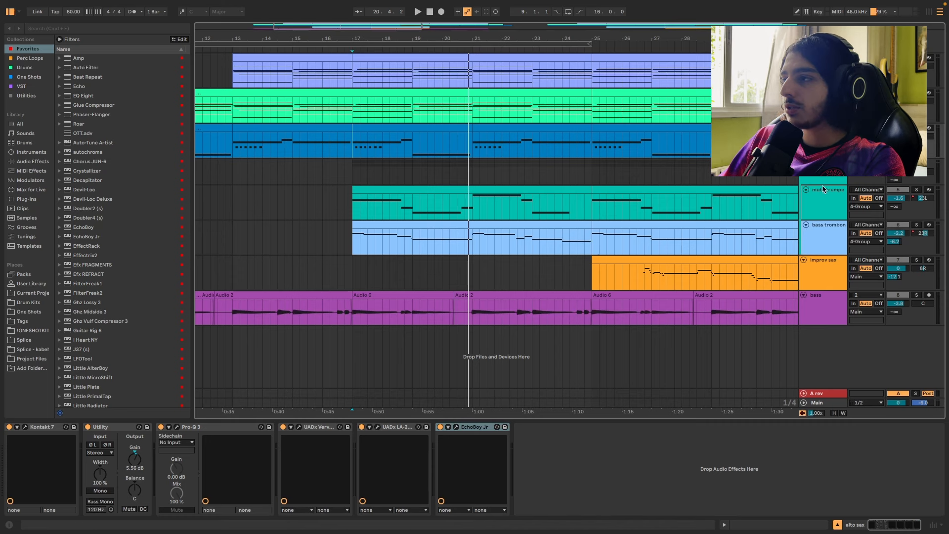
- Check the mute trumpet's Kontakt 7 instrument, and play its bar 17 clip in the note editor
click(826, 205)
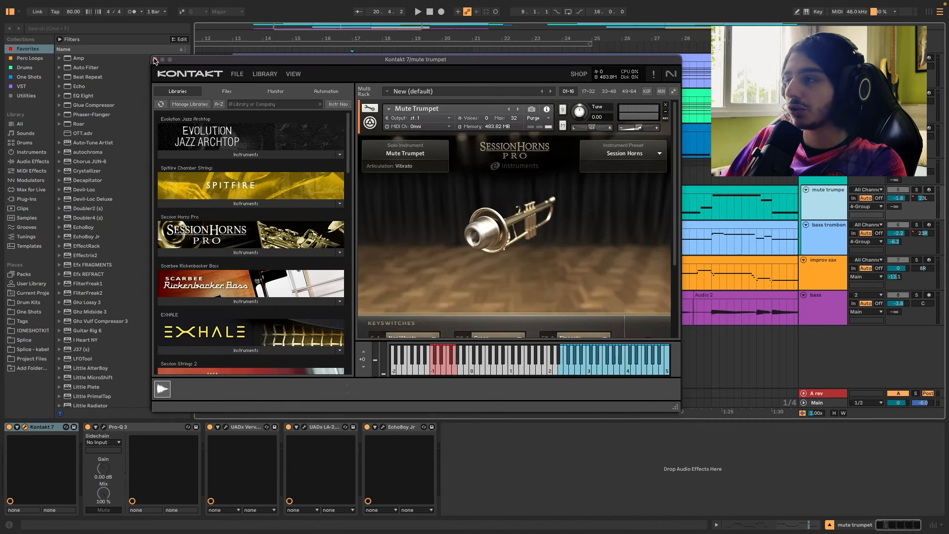
click(154, 60)
double_click(440, 188)
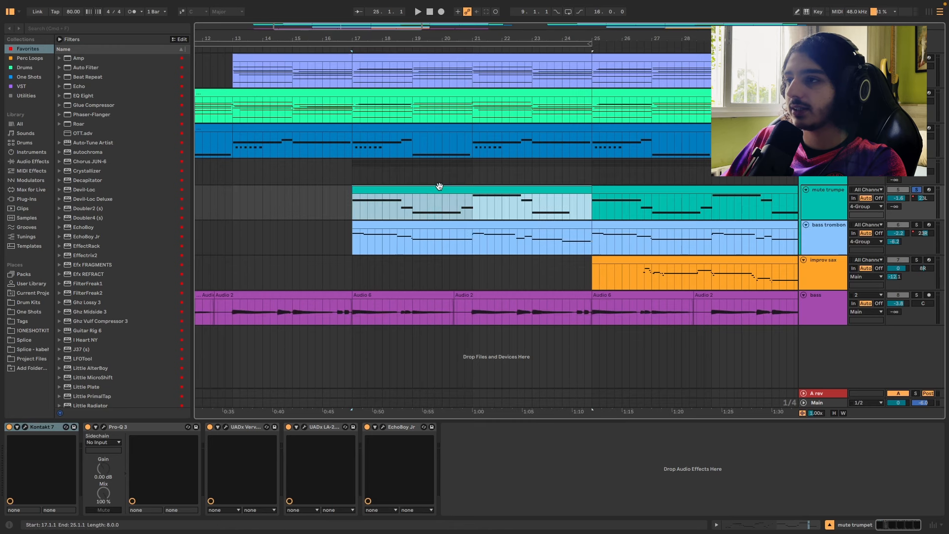
key(space)
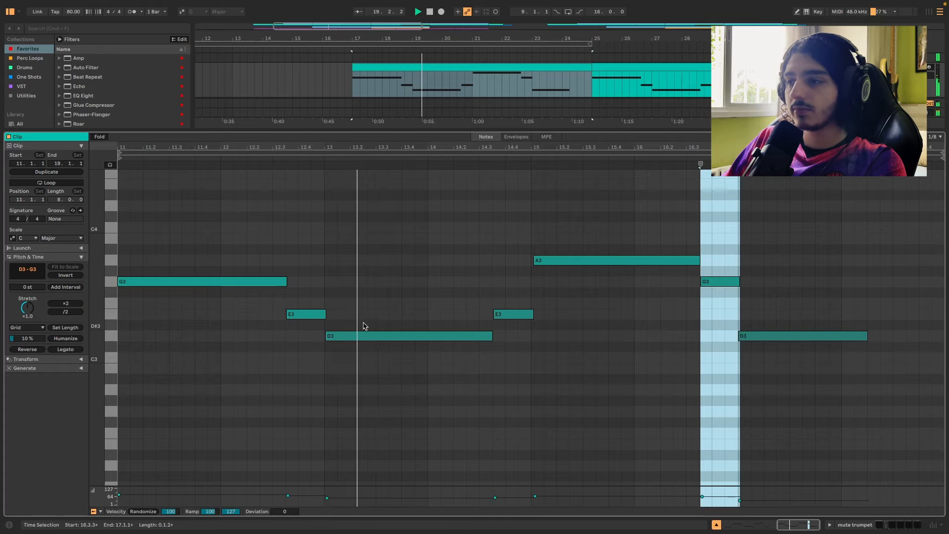
click(556, 317)
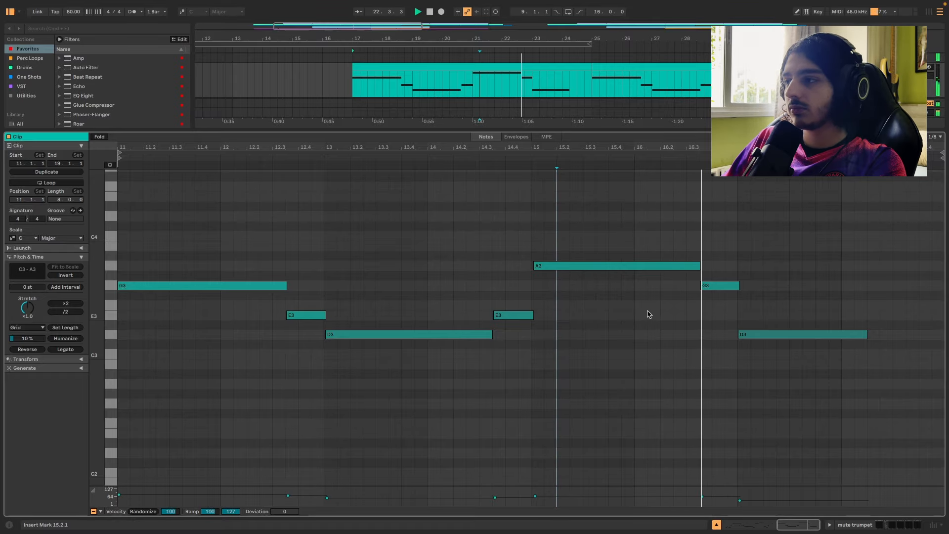
key(shift+Tab)
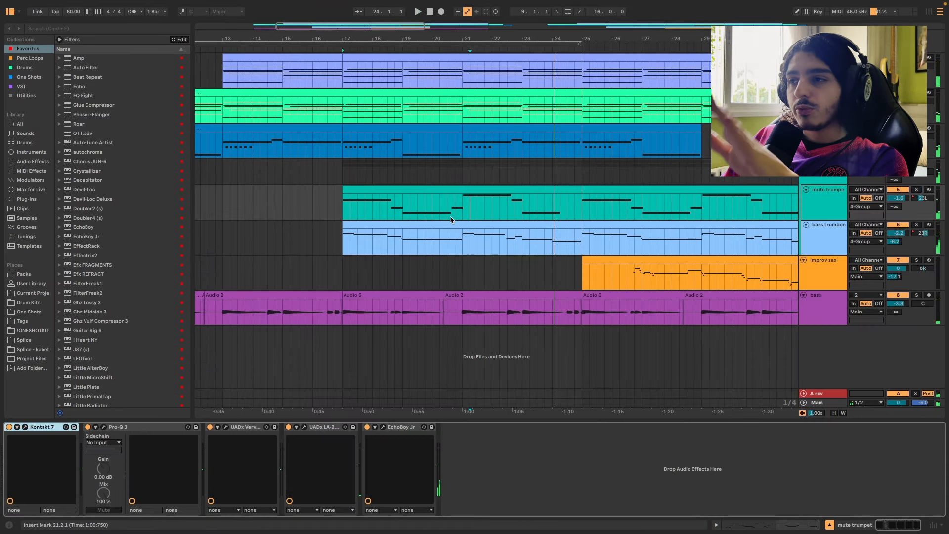
click(472, 199)
key(space)
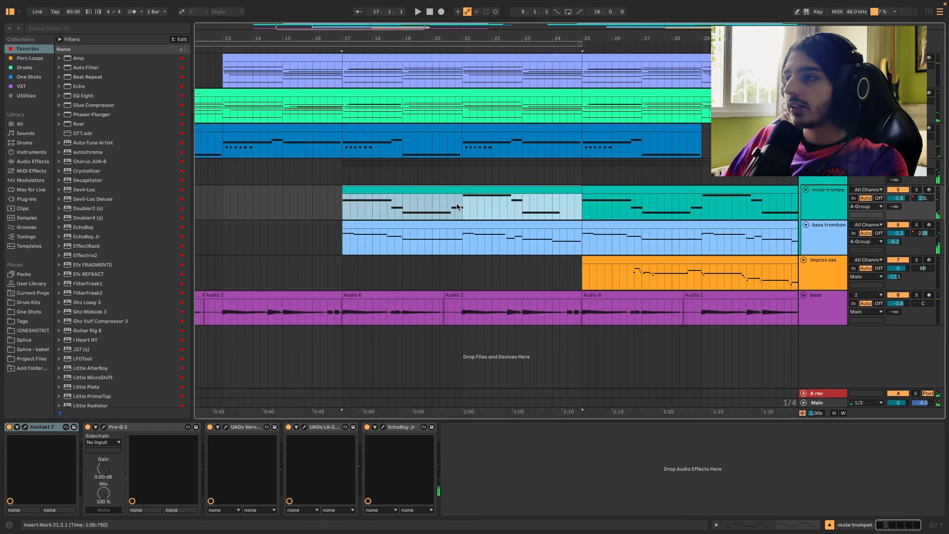
- Review the chords in the rhodes clip and in the bar 17 clip on the track above it
double_click(456, 94)
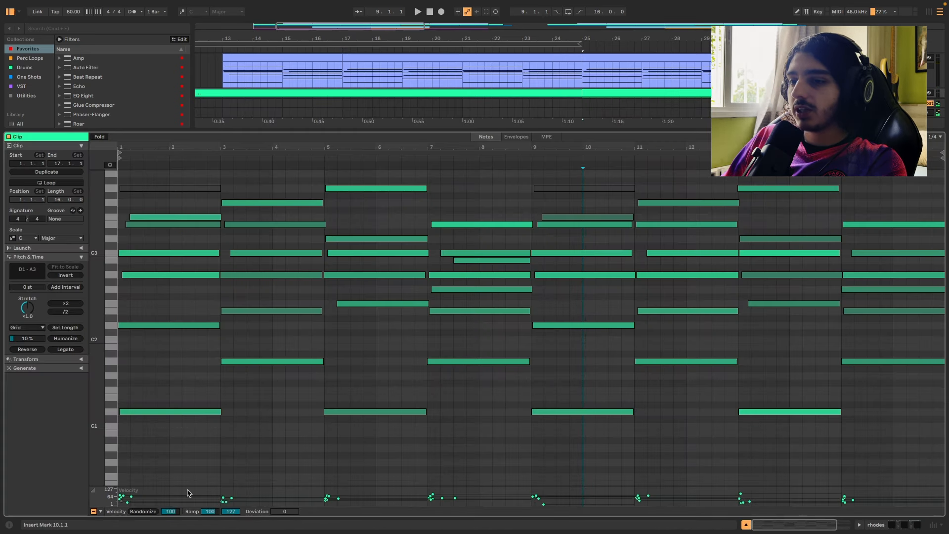
key(shift+Tab)
double_click(432, 70)
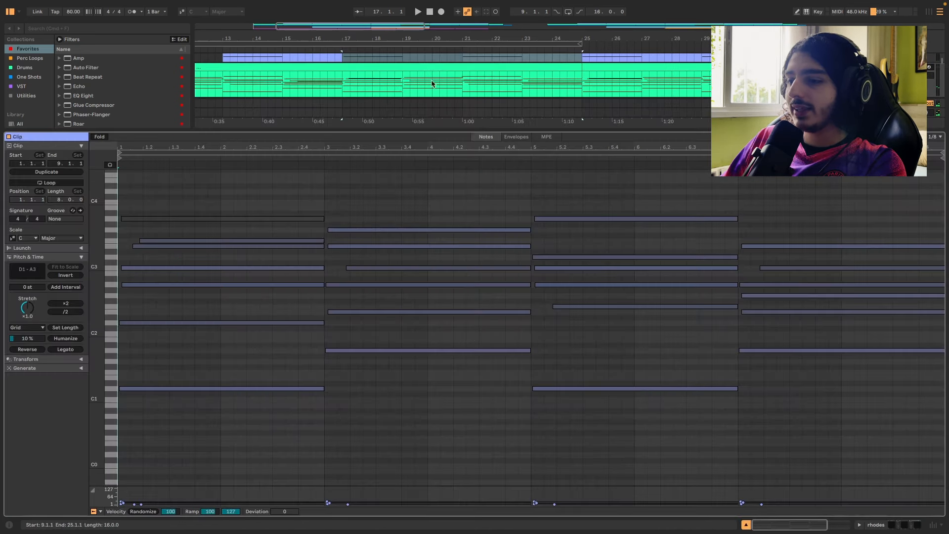
key(shift+Tab)
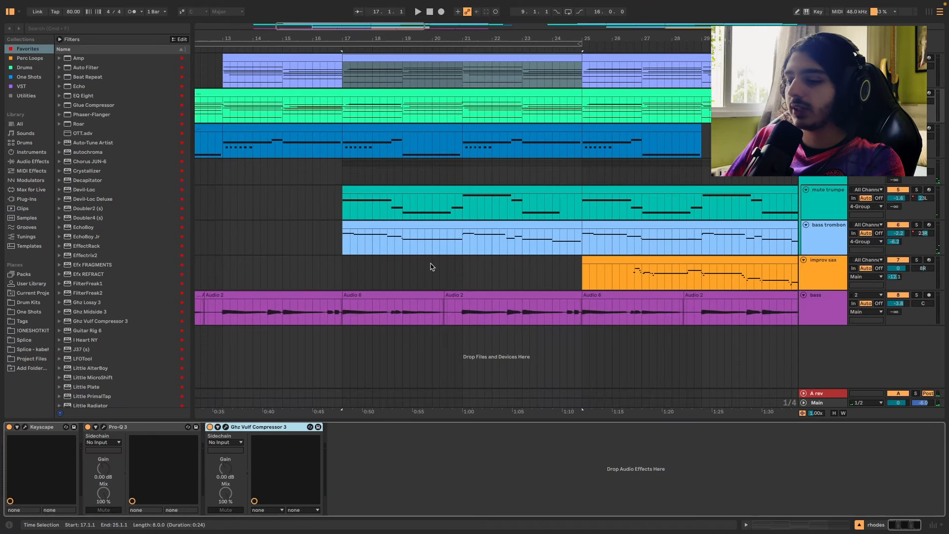
- Solo the mute trumpet and bass trombone tracks and check the bass trombone's Kontakt 7 instrument
double_click(525, 189)
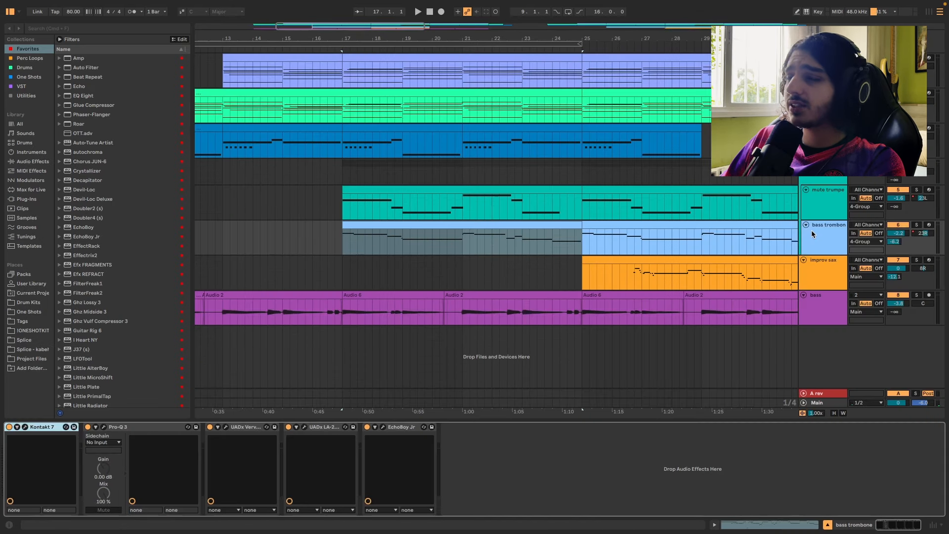
click(811, 233)
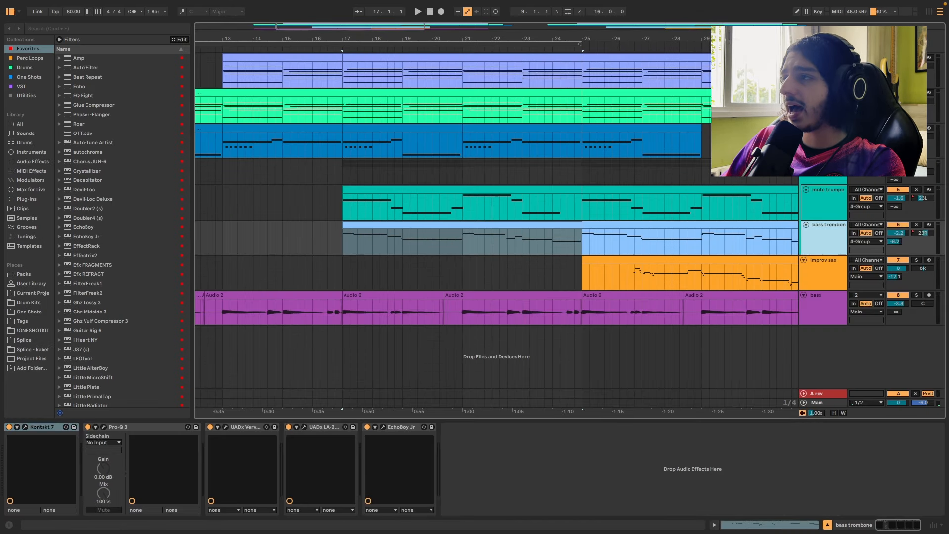
shift+click(822, 204)
key(s)
click(826, 251)
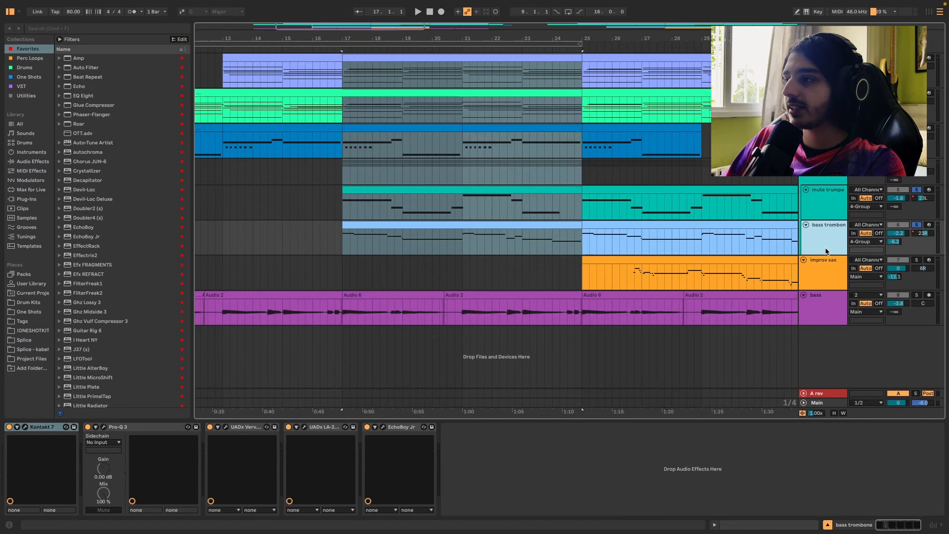
click(25, 427)
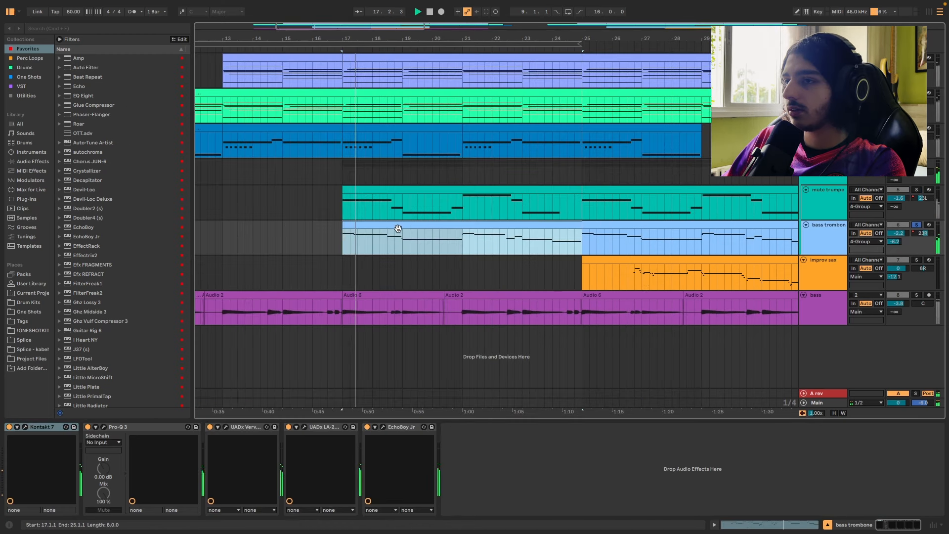
- Solo the mute trumpet alongside the bass trombone and review the trombone's bar 17 clip notes during playback
click(918, 190)
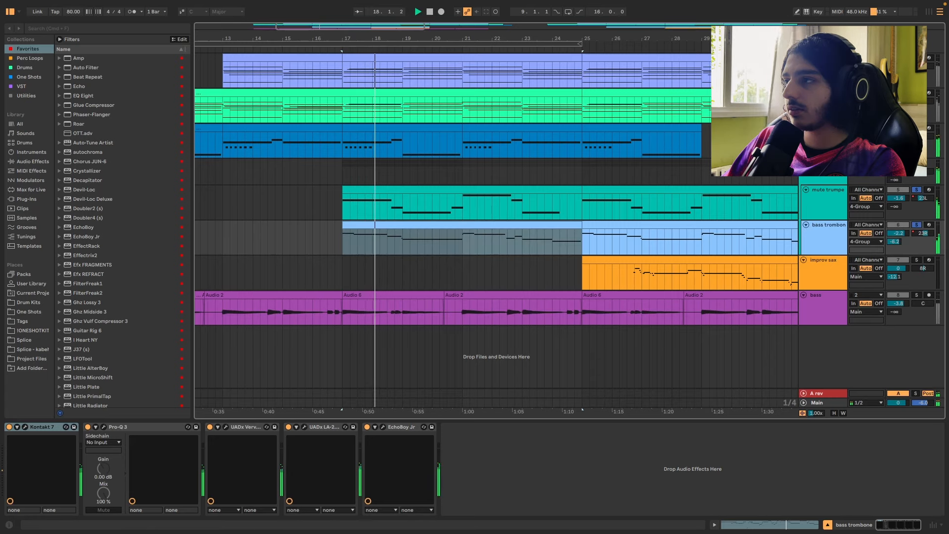
double_click(385, 225)
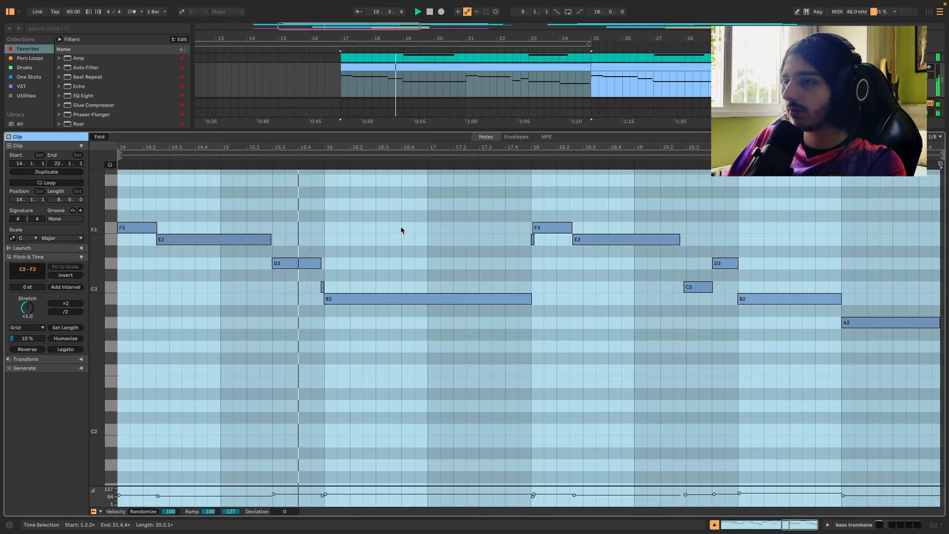
click(451, 236)
key(shift+Tab)
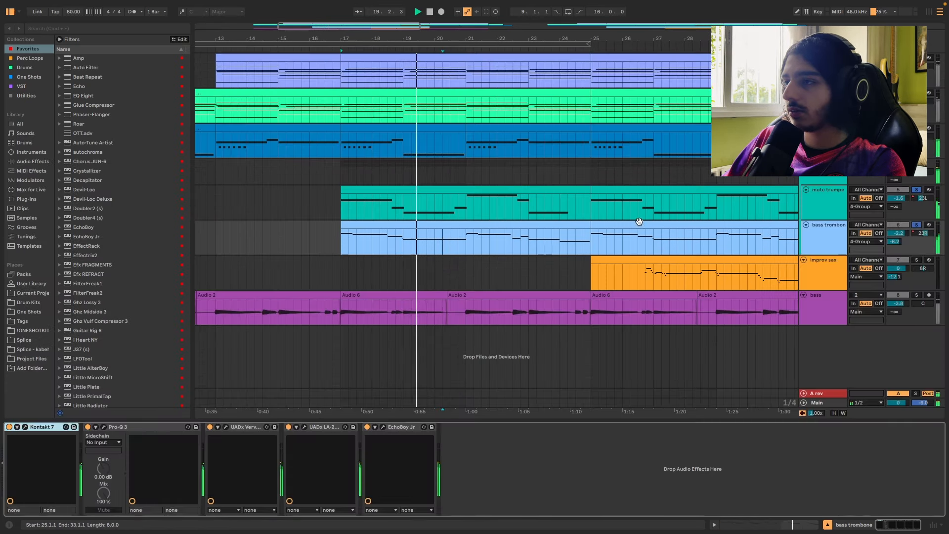
key(shift+Tab)
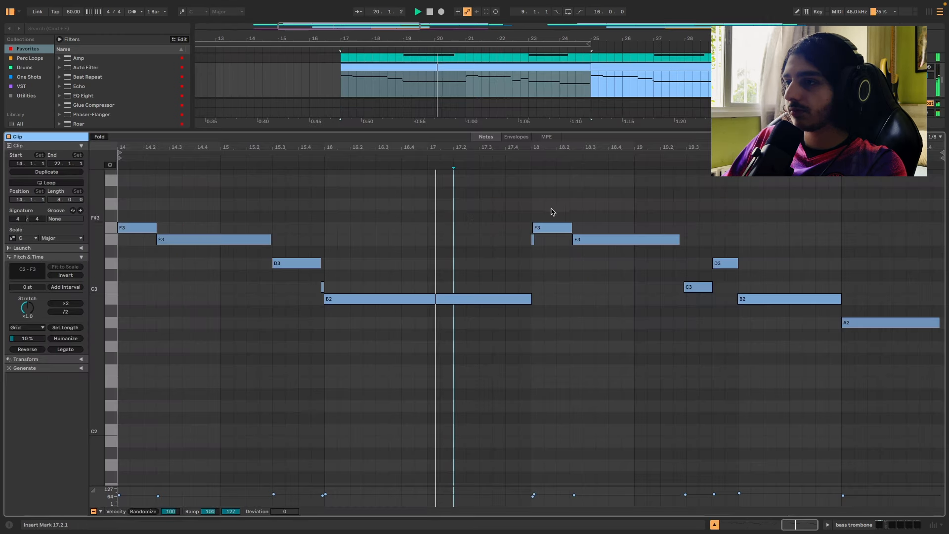
scroll(484, 212, up, 1)
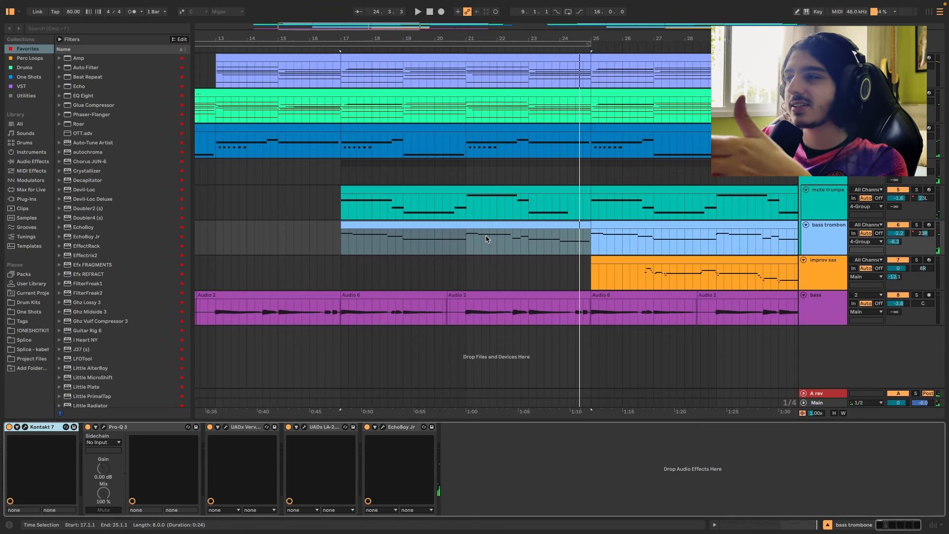
- Inspect the bass trombone's effects chain, viewing the Pro-Q 3 low-cut curve and closing its window
scroll(486, 239, down, 2)
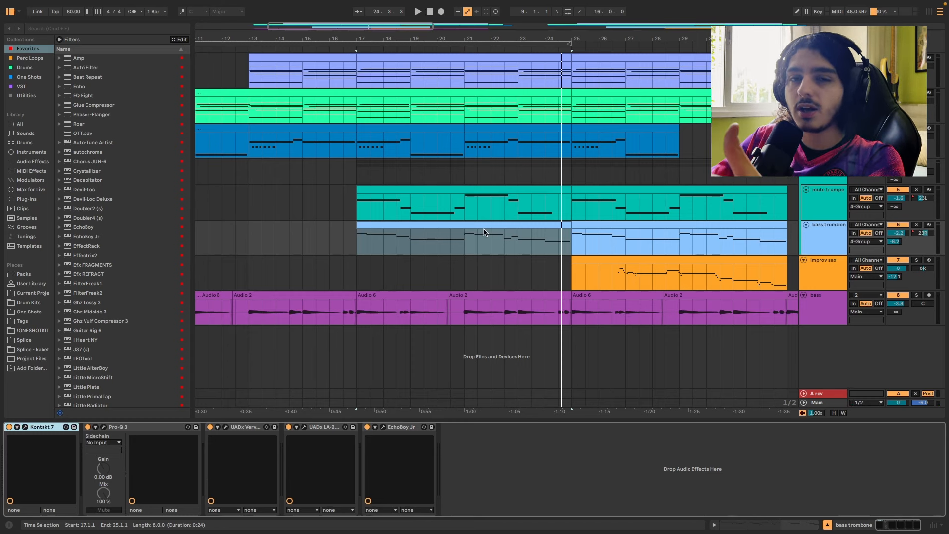
click(484, 228)
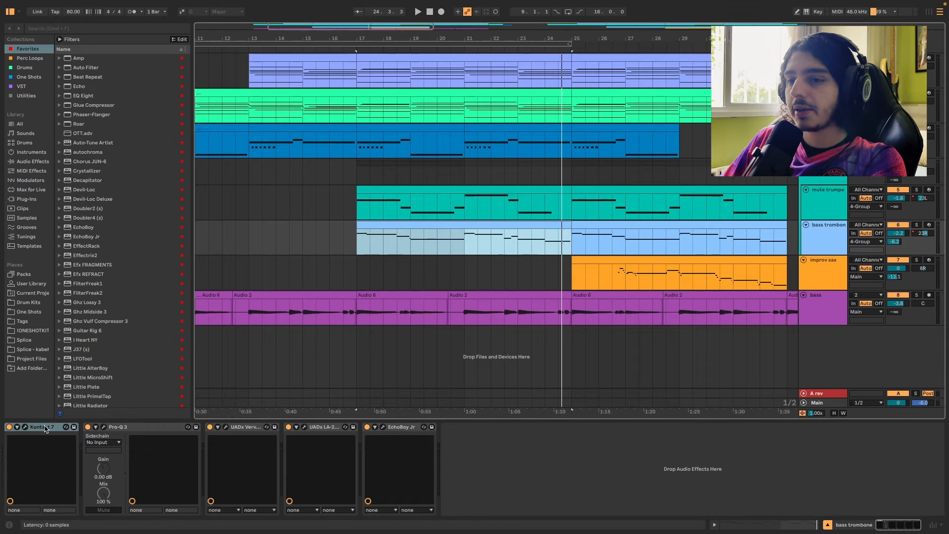
click(103, 427)
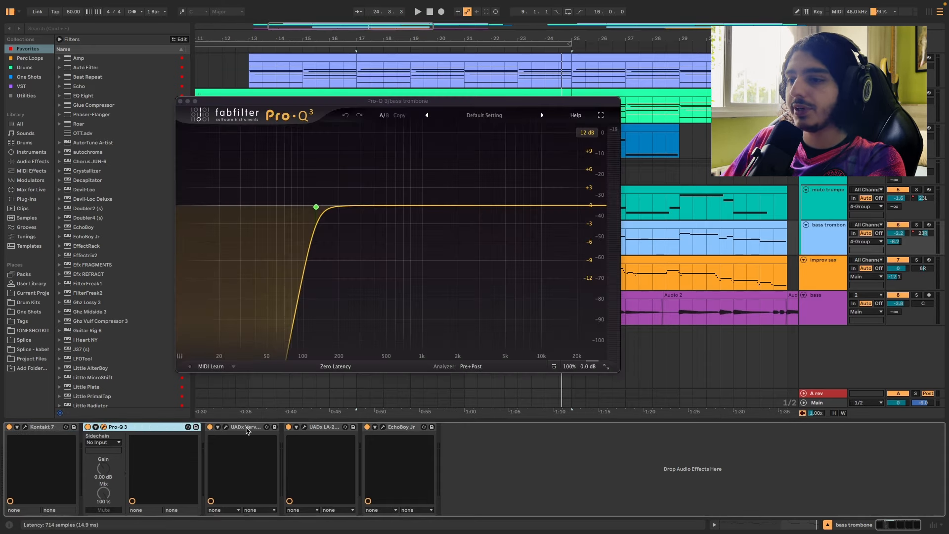
click(246, 427)
click(304, 428)
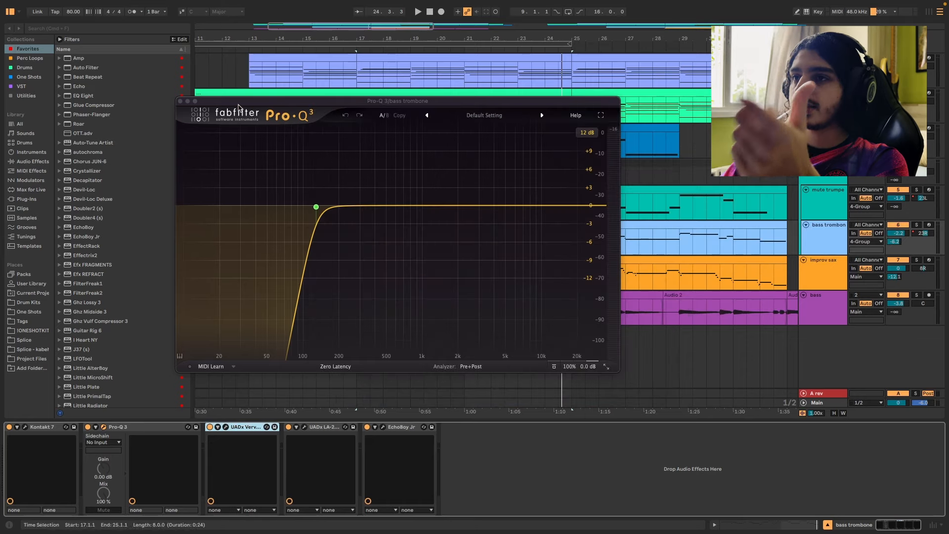
click(180, 101)
- Select all devices on the bass trombone track, and go to the end of the mute trumpet's device chain
click(558, 472)
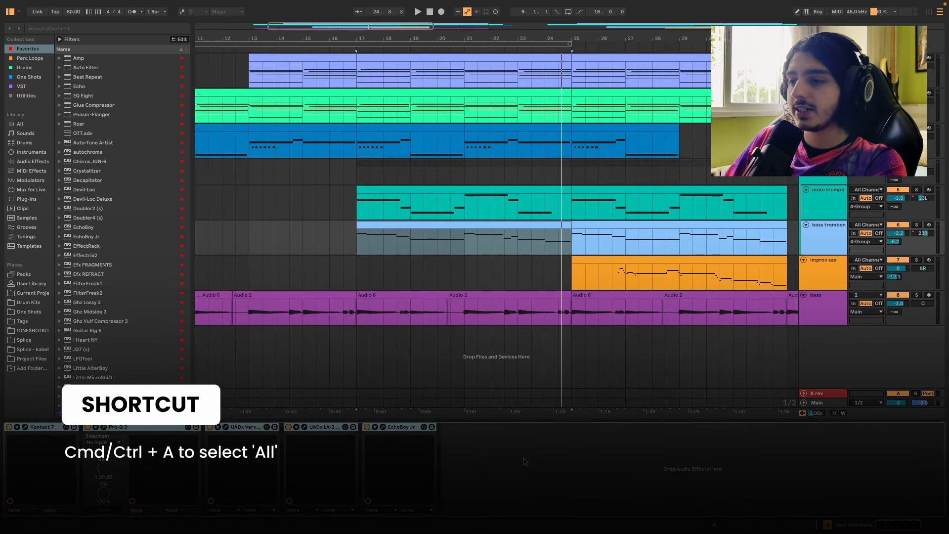
click(823, 198)
click(547, 488)
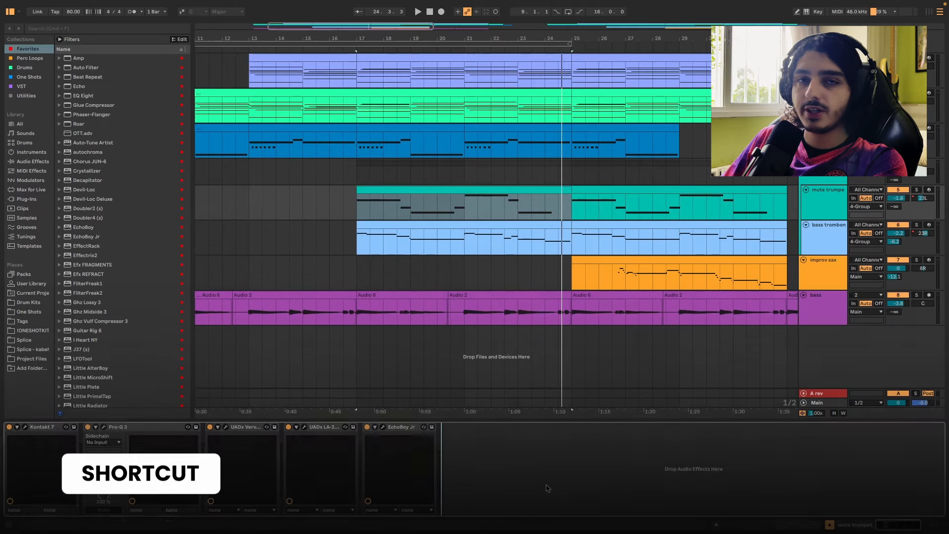
scroll(598, 347, right, 1)
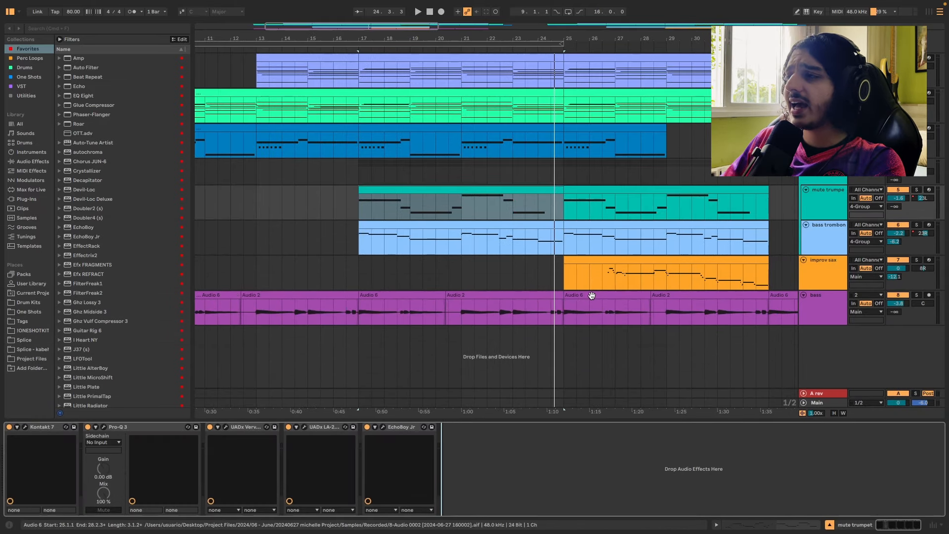
- Select the bass clips from bar 9 to bar 17 and check the track's Amp device
key(minus)
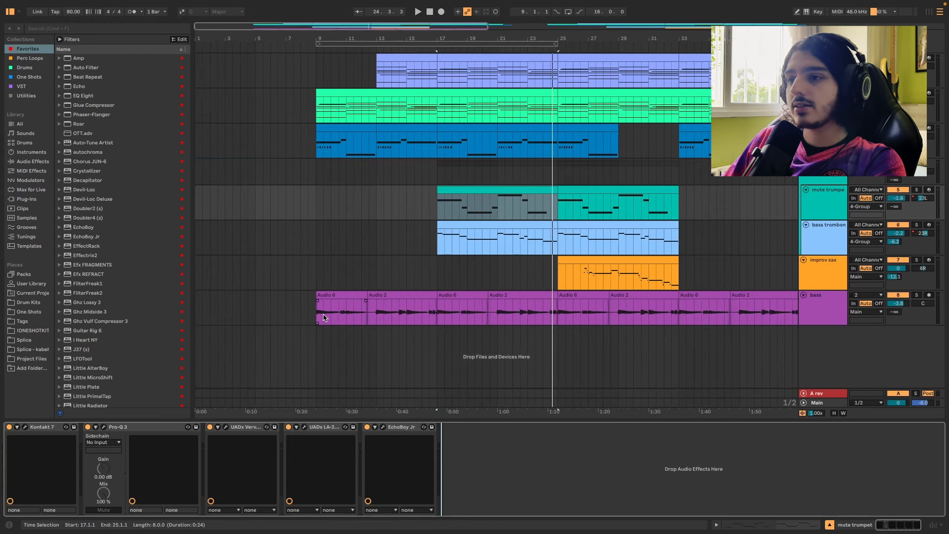
drag(322, 318, 437, 322)
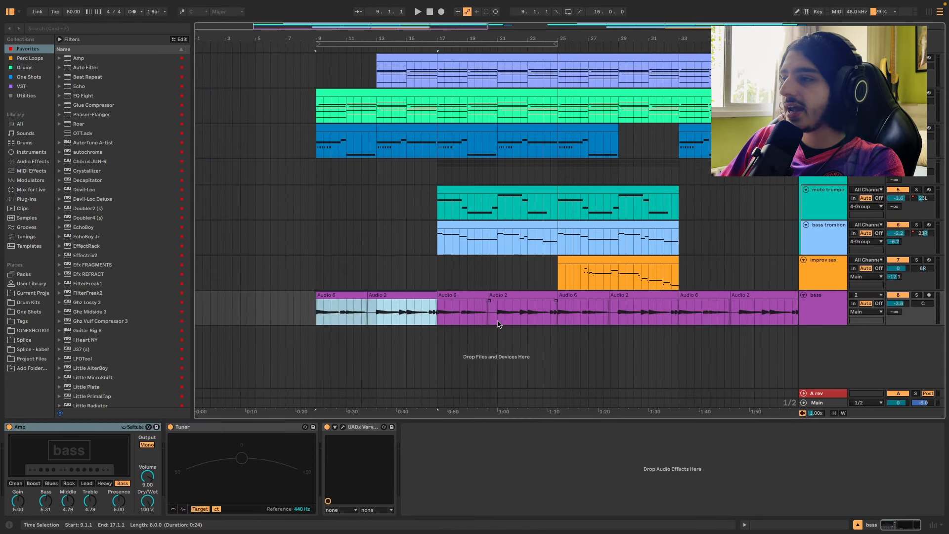
click(69, 428)
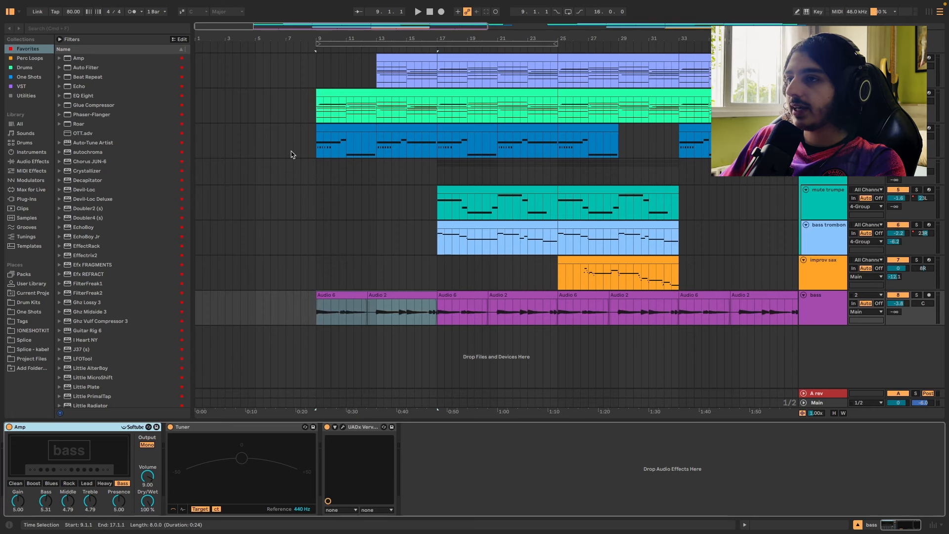
- Play the arrangement from bar 9 to listen to the recorded bass line
scroll(306, 181, up, 4)
scroll(378, 195, up, 2)
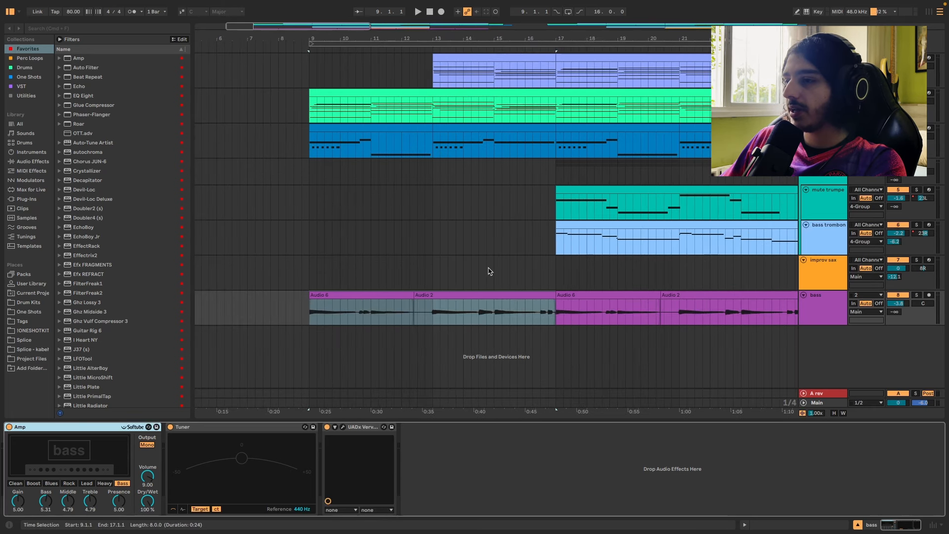
key(space)
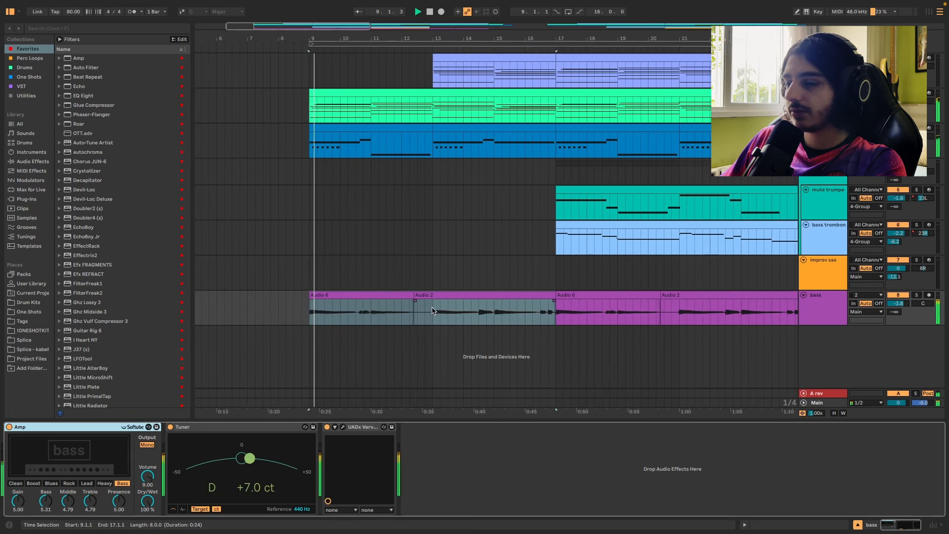
click(408, 293)
key(z)
click(488, 314)
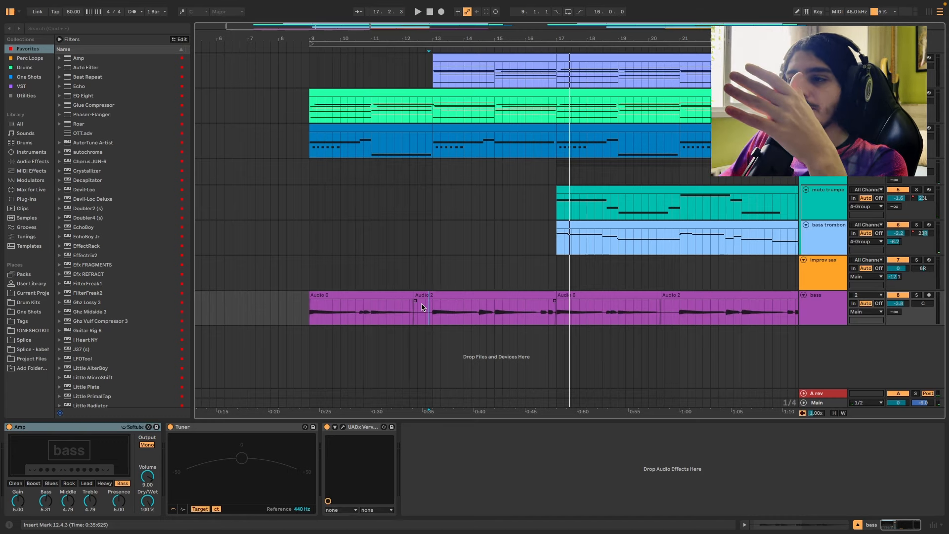
- Check the improv sax's Sensual Sax instrument in Kontakt 7, hide its Quick-Load browser and close the plugin window
scroll(394, 292, up, 3)
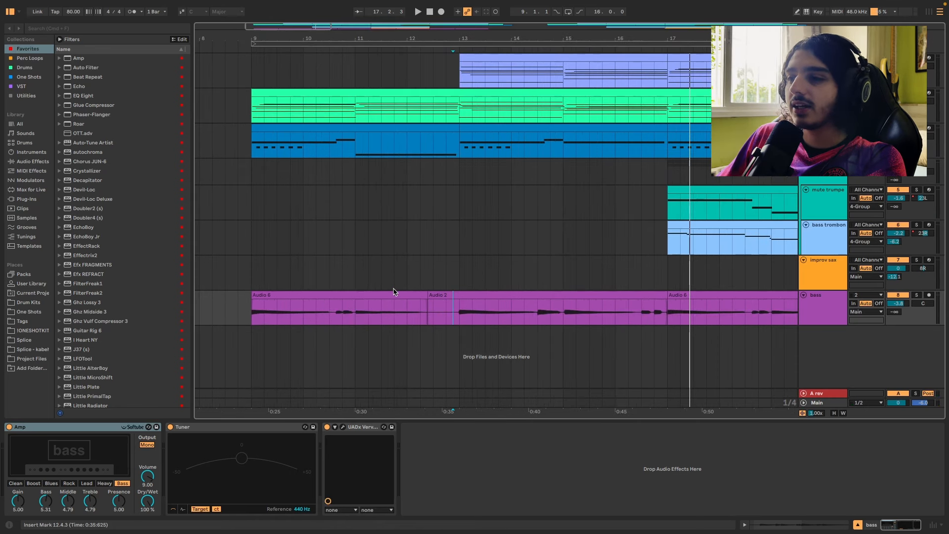
scroll(408, 276, right, 1)
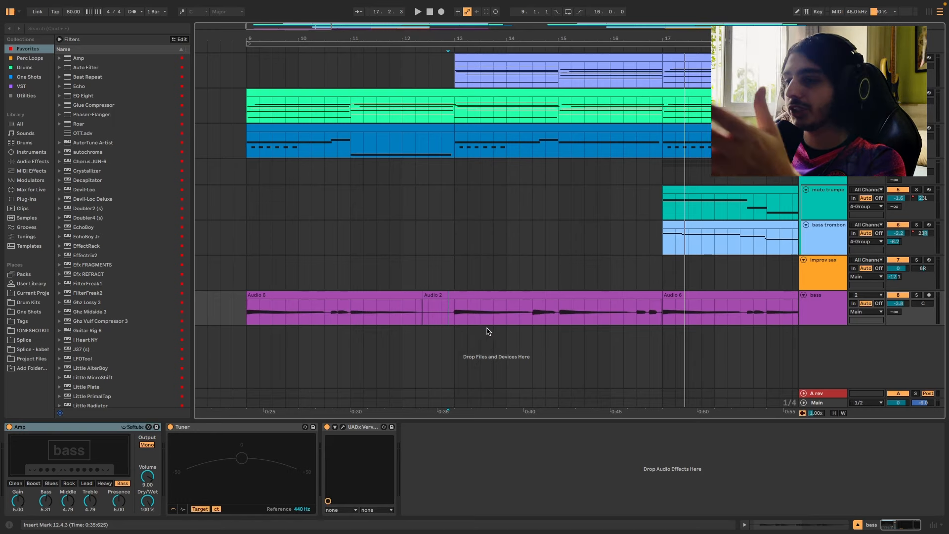
key(minus)
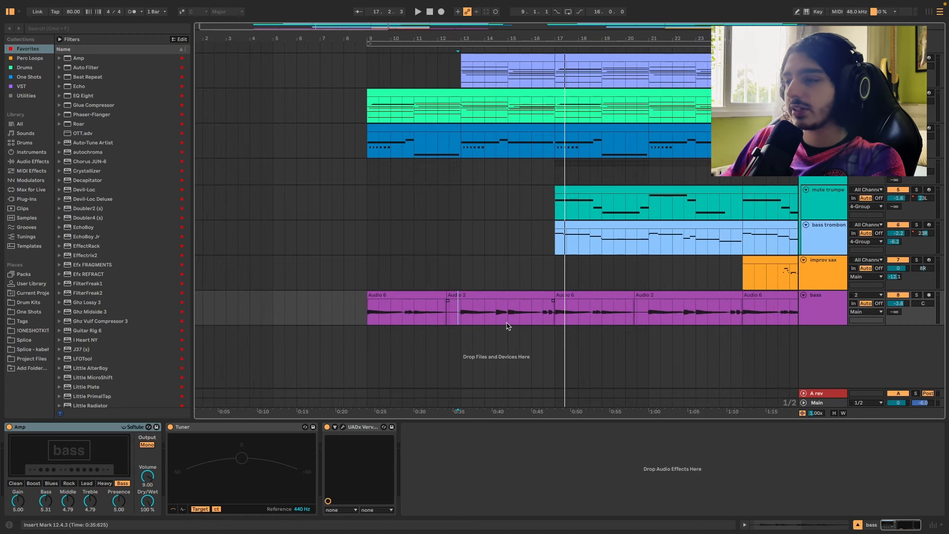
scroll(507, 326, right, 1)
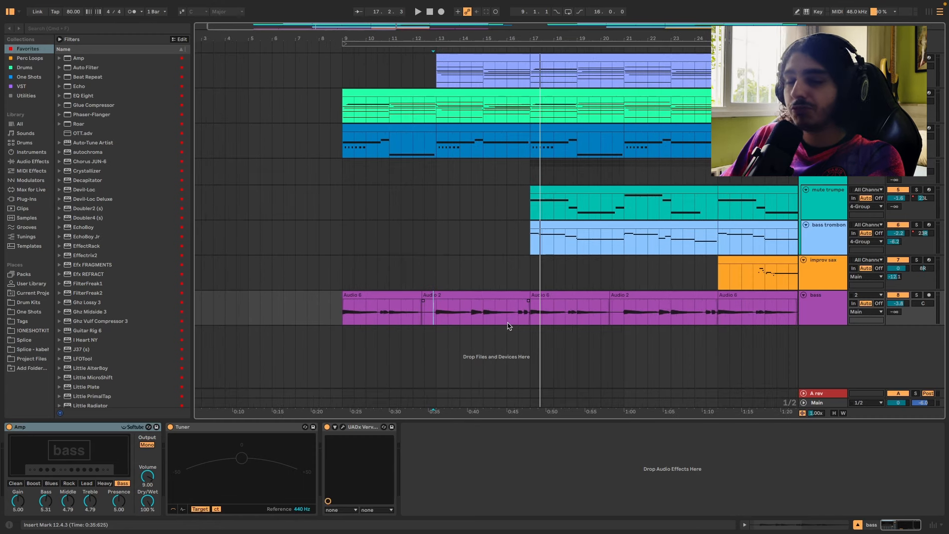
scroll(508, 326, right, 15)
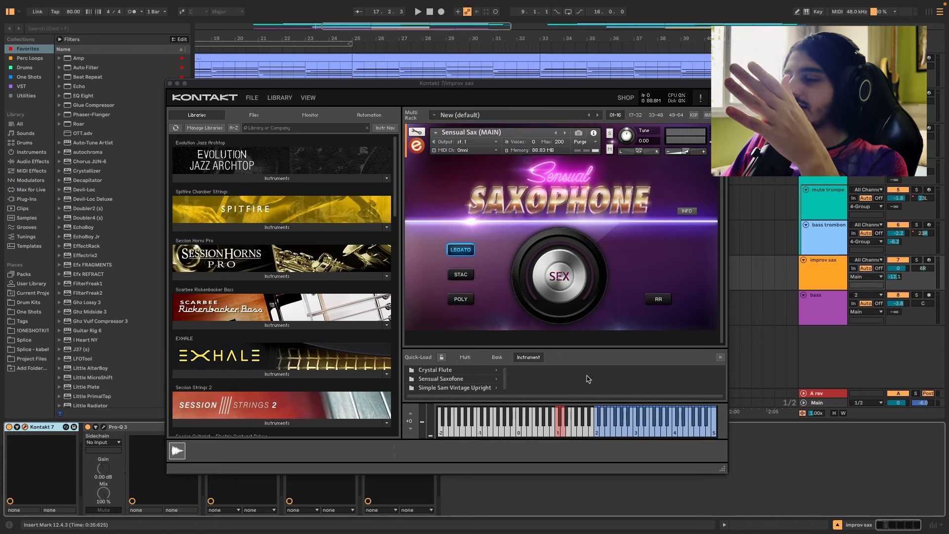
click(720, 357)
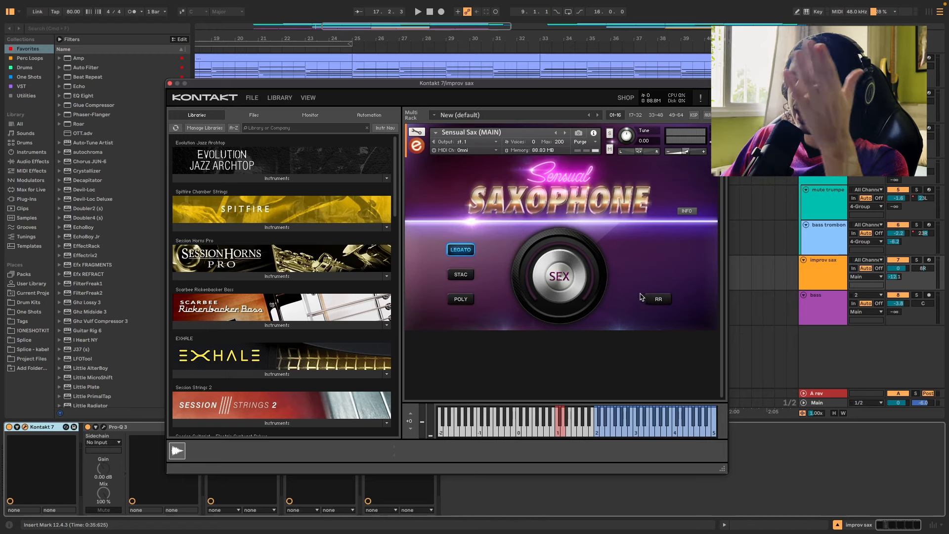
click(169, 84)
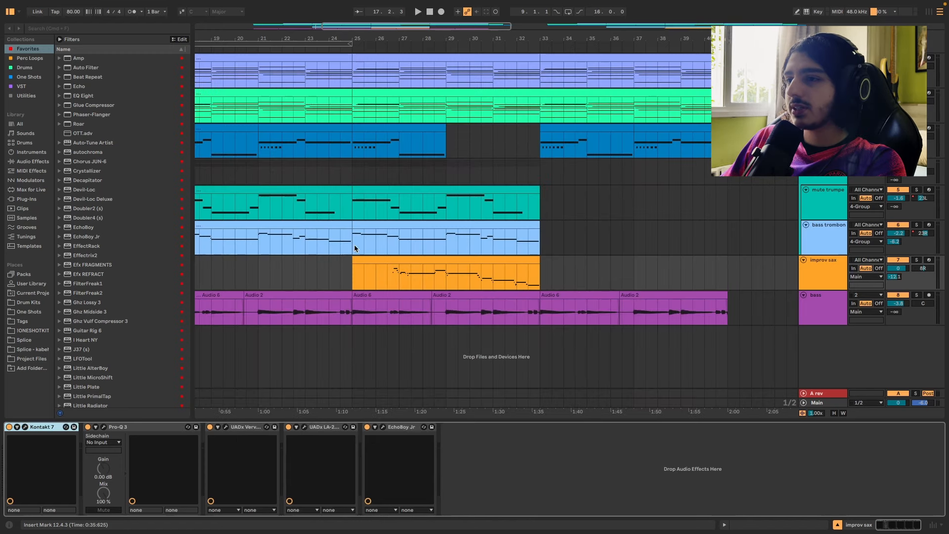
- Review the notes of the improv sax clip in the note editor and return to the track's devices
scroll(401, 264, up, 1)
double_click(452, 258)
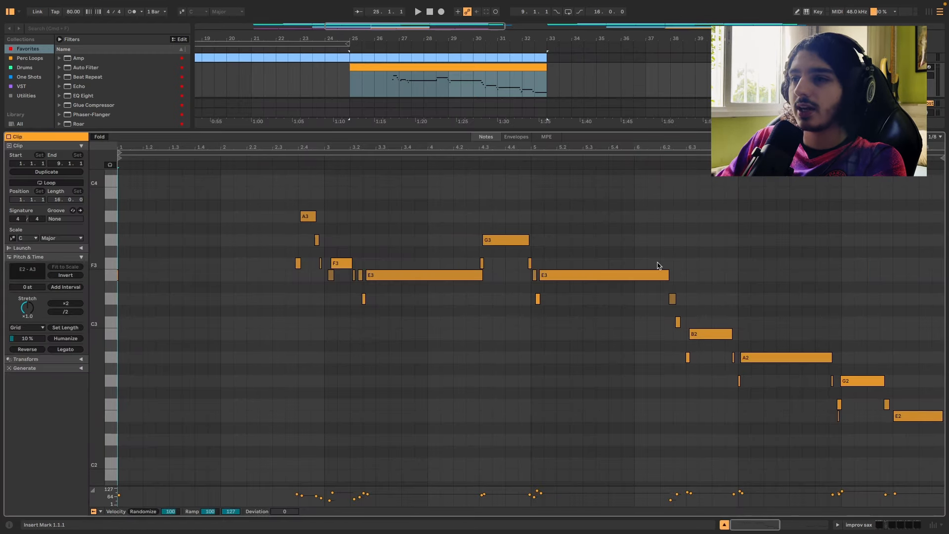
key(shift+Tab)
- Loop the arrangement over the improv sax clip, from bar 25 to bar 33
click(502, 259)
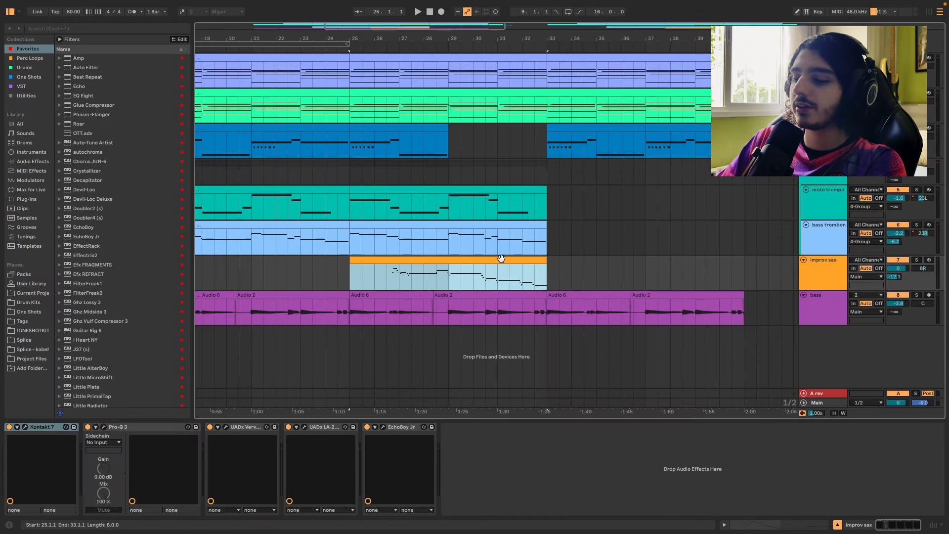
key(super+l)
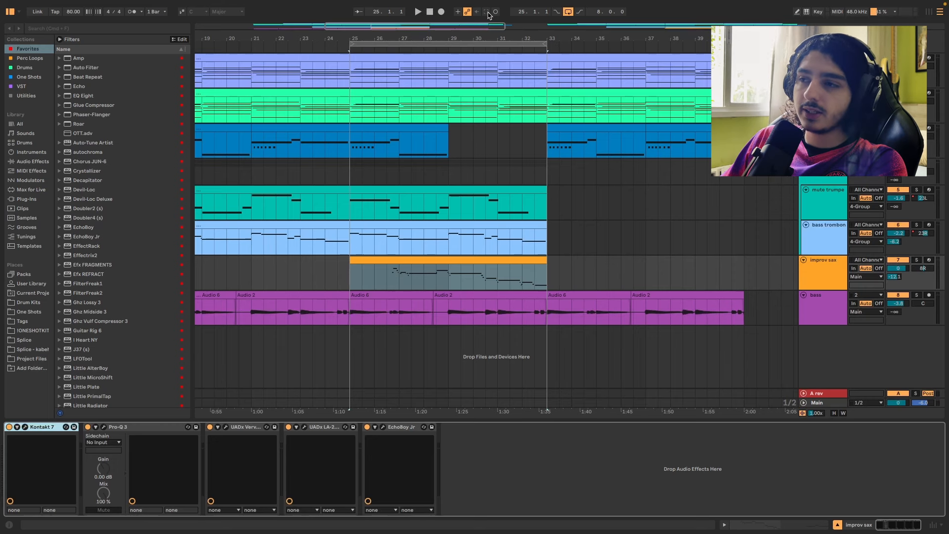
click(498, 261)
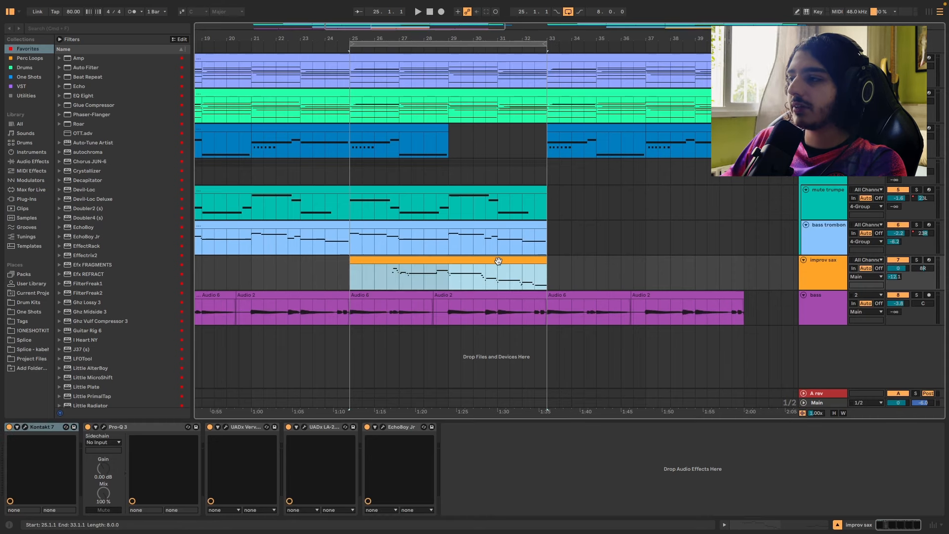
- Play the improv sax clip in the clip editor and display its Modulation Wheel envelope
scroll(430, 270, up, 1)
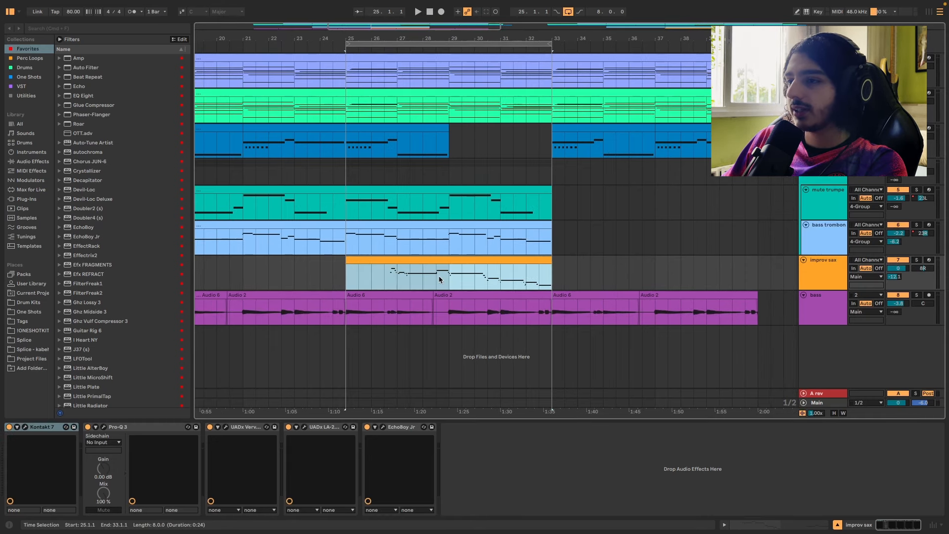
double_click(447, 277)
key(space)
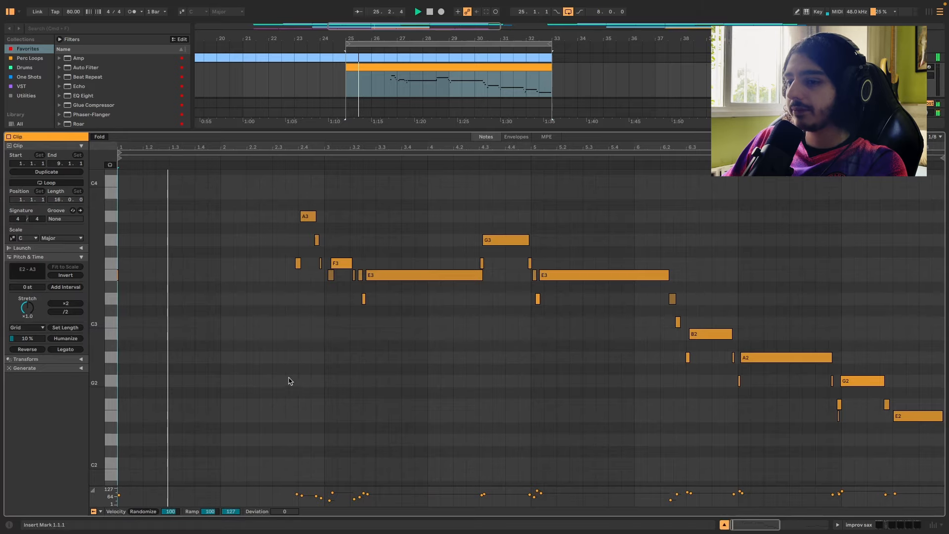
click(527, 138)
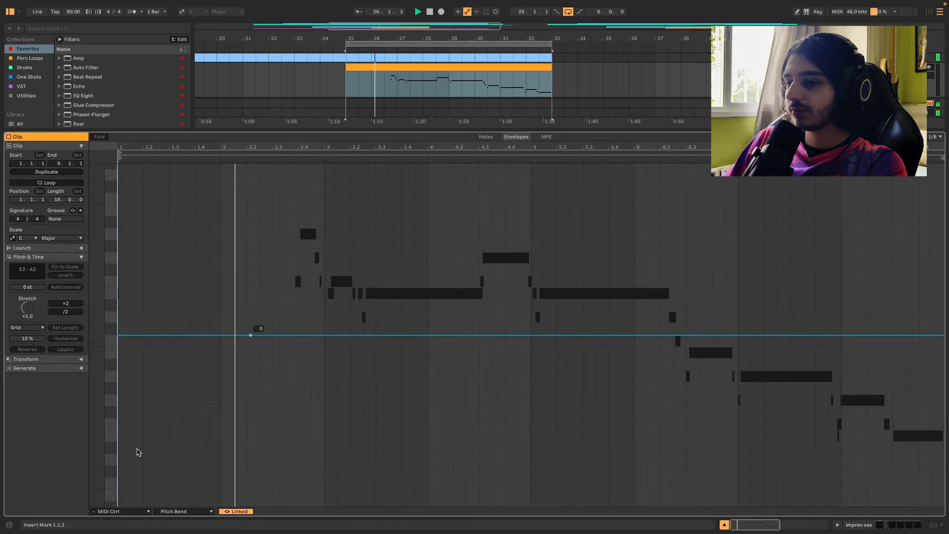
click(184, 511)
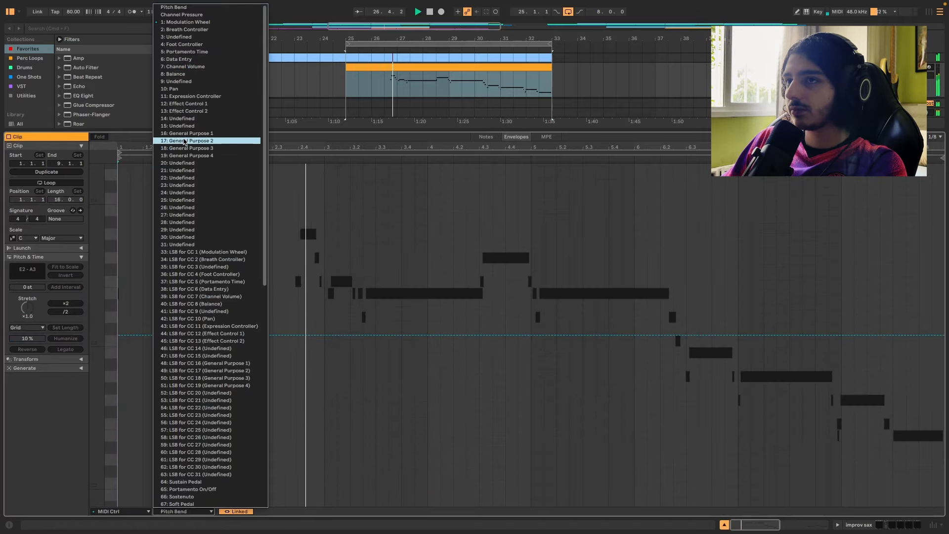
click(184, 22)
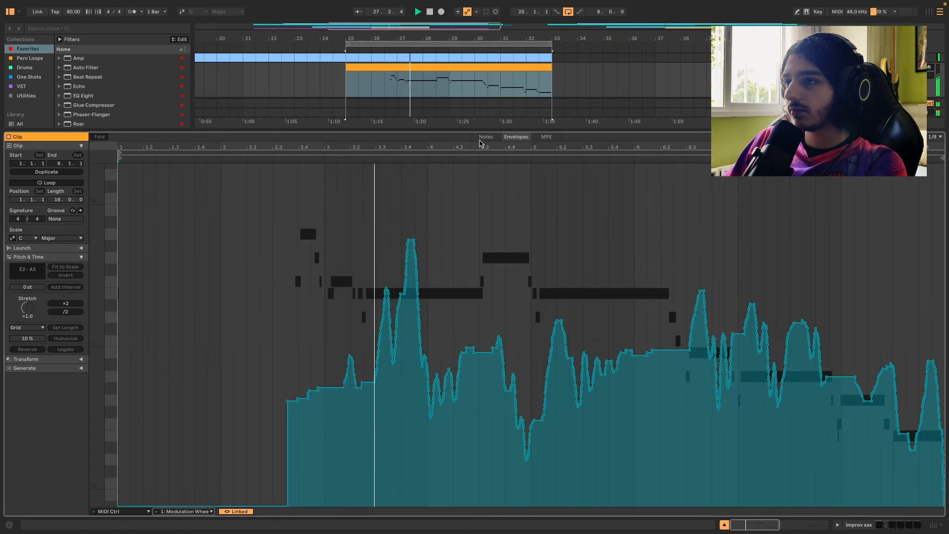
- Show the improv sax clip's notes again and follow them in playback to the end of the clip
click(486, 137)
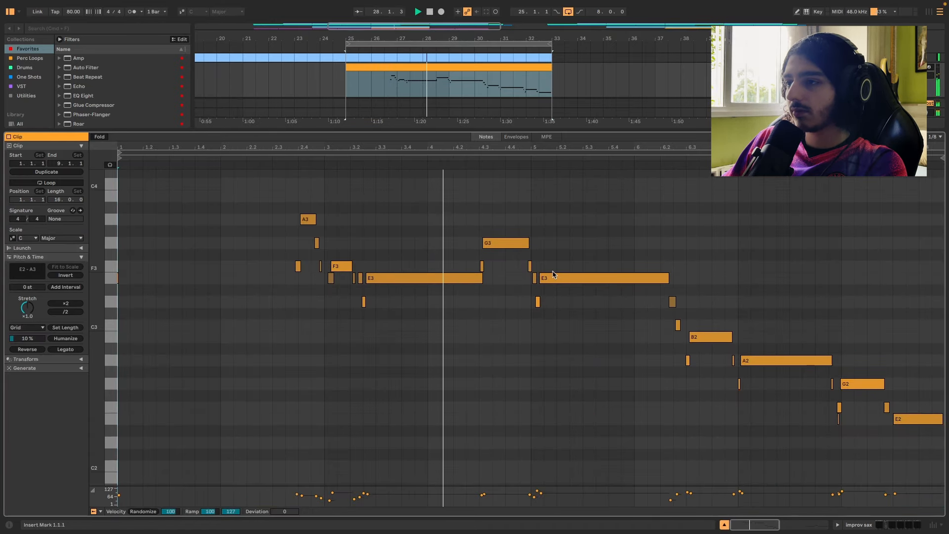
scroll(559, 276, up, 1)
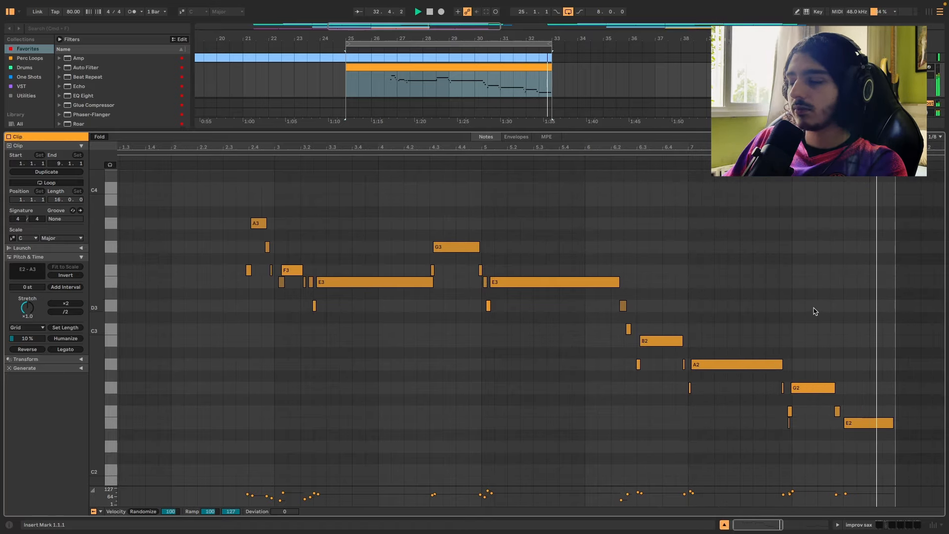
key(space)
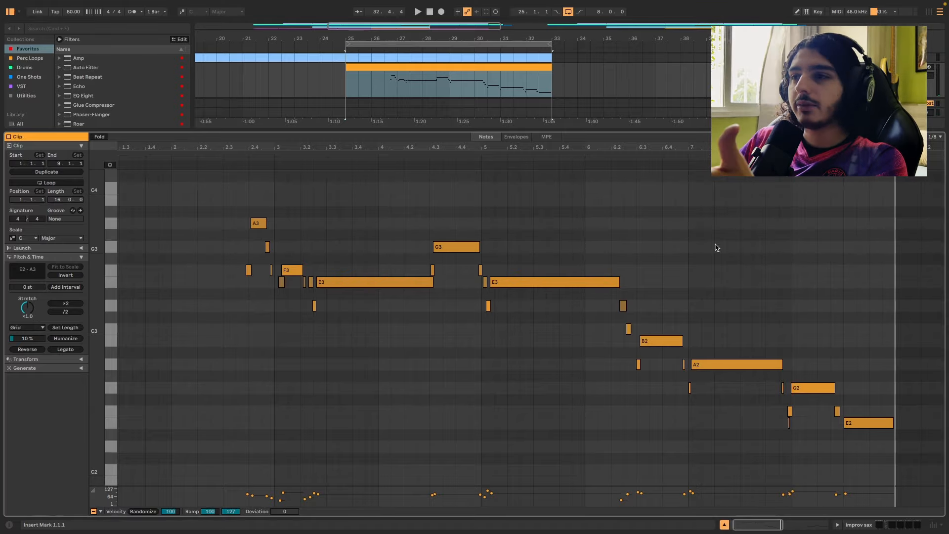
- Review the sax clip's Modulation Wheel envelope once more and open the track's Kontakt 7 instrument
click(521, 136)
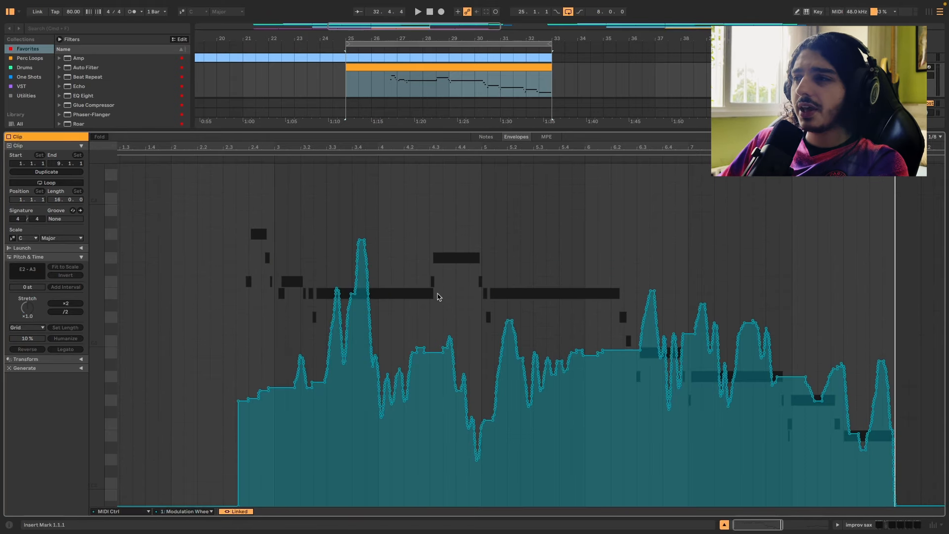
key(shift+Tab)
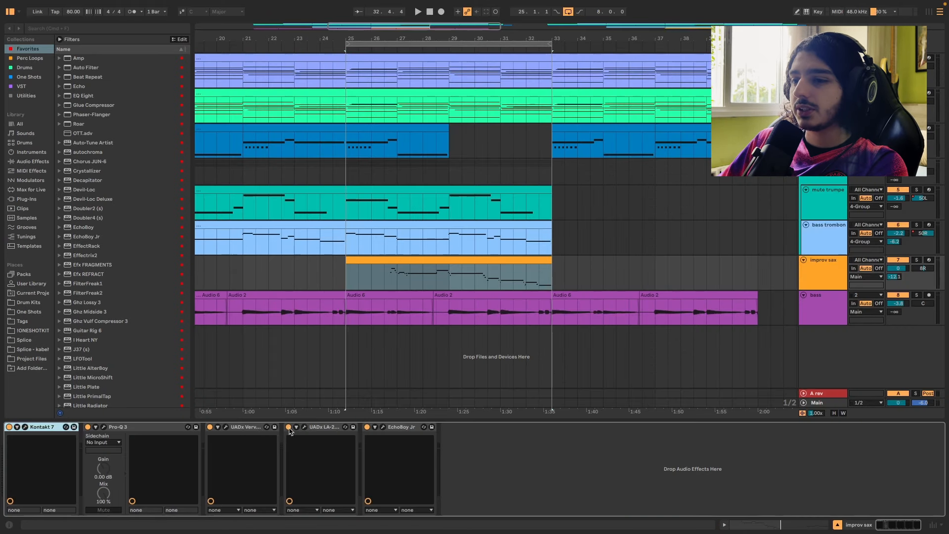
click(24, 427)
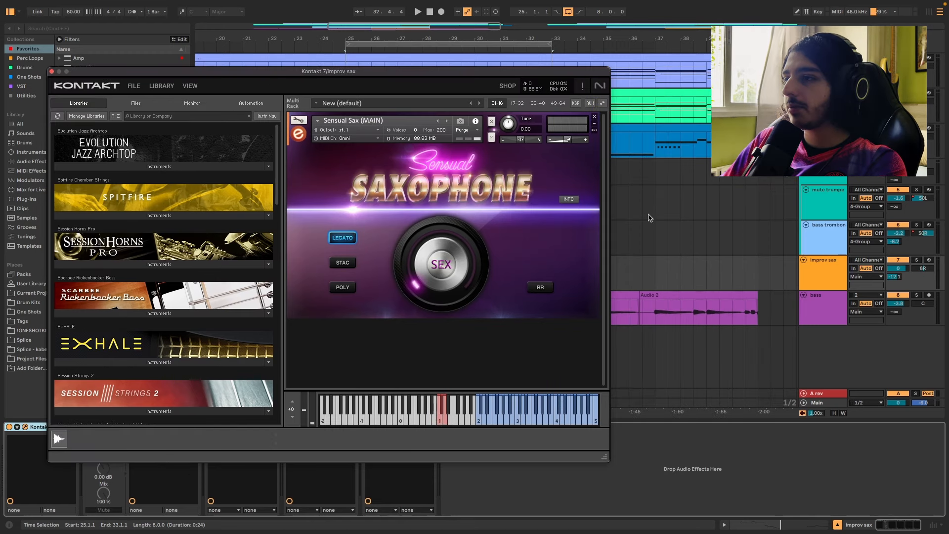
- Play the improv sax clip with its Modulation Wheel envelope and Kontakt 7 saxophone knob side by side, and move the instrument window out of the way
key(shift+Tab)
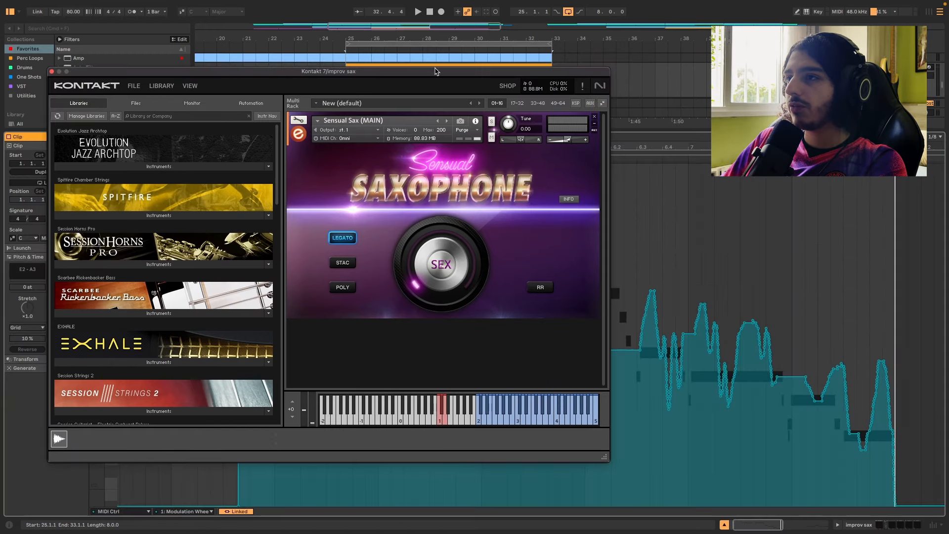
drag(437, 71, 825, 90)
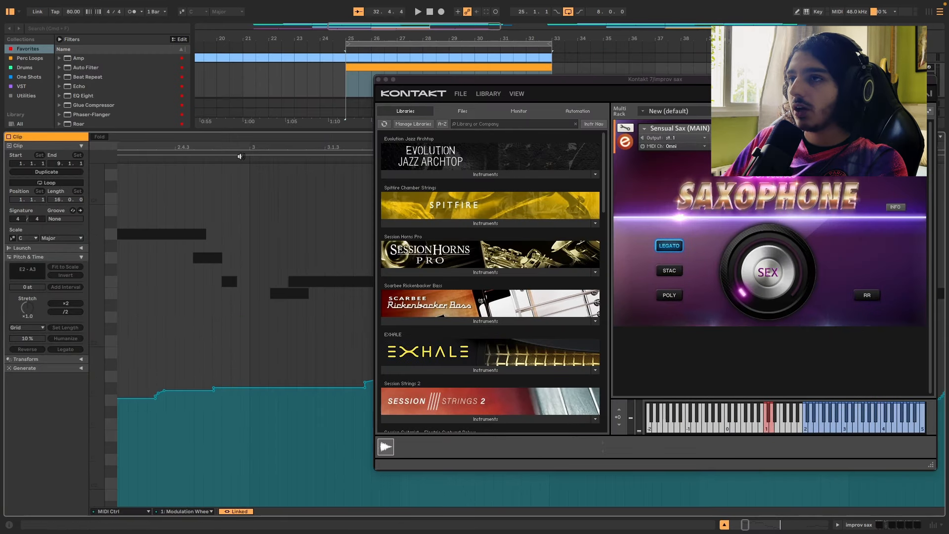
scroll(142, 317, left, 3)
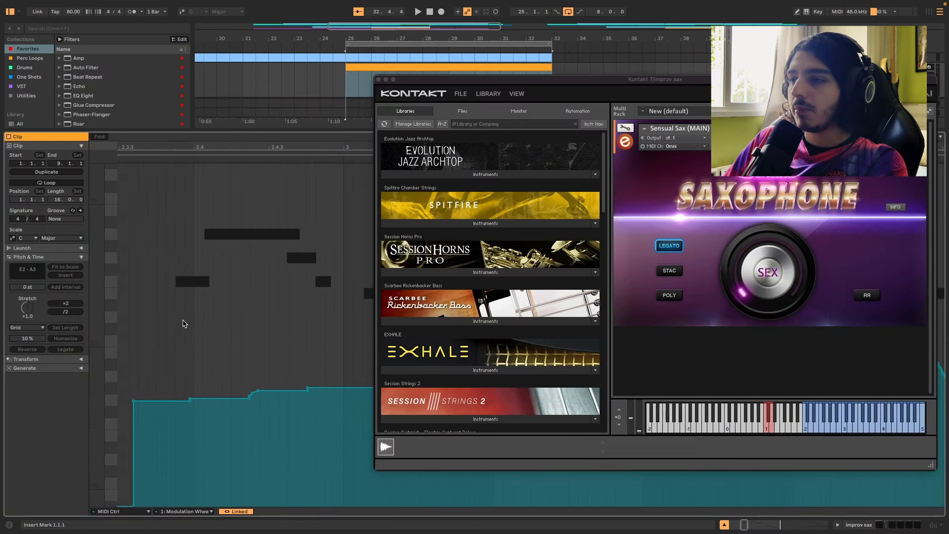
scroll(183, 320, down, 1)
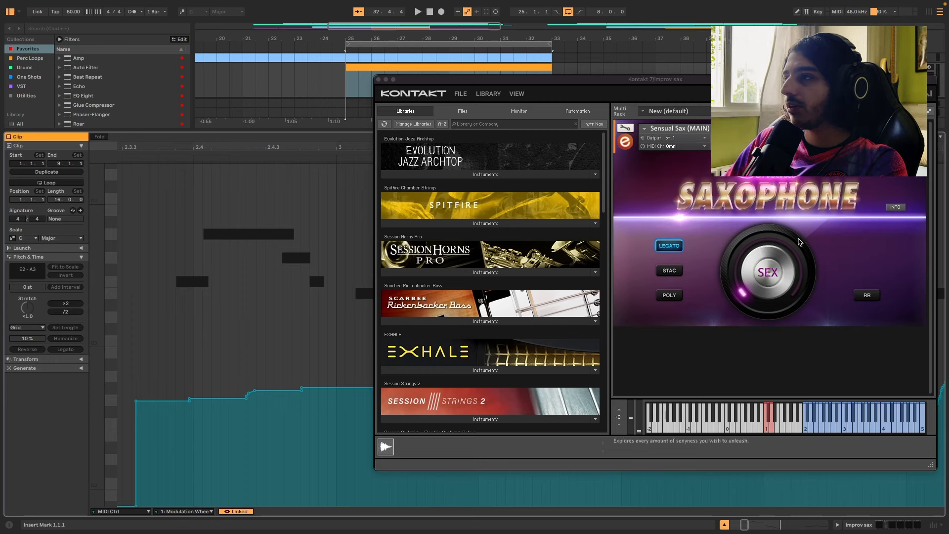
key(space)
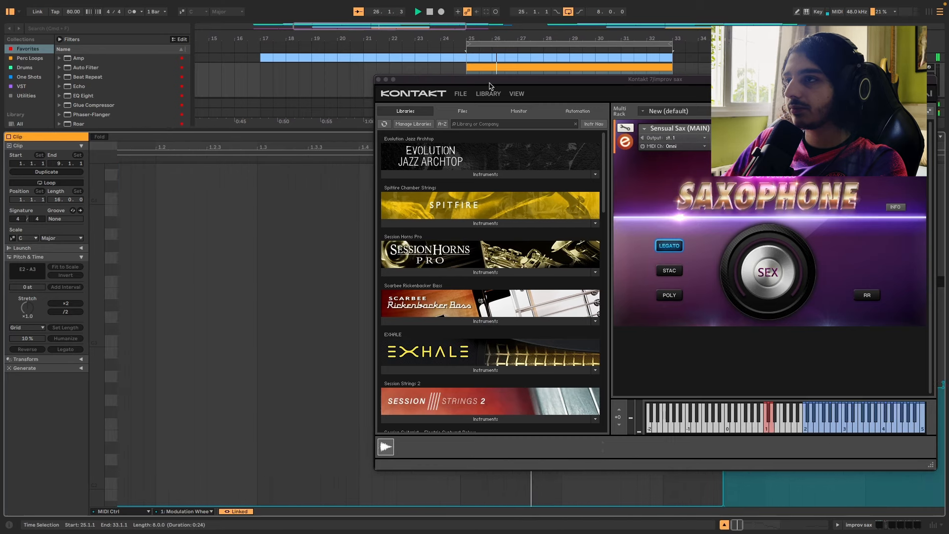
drag(490, 86, 1, 111)
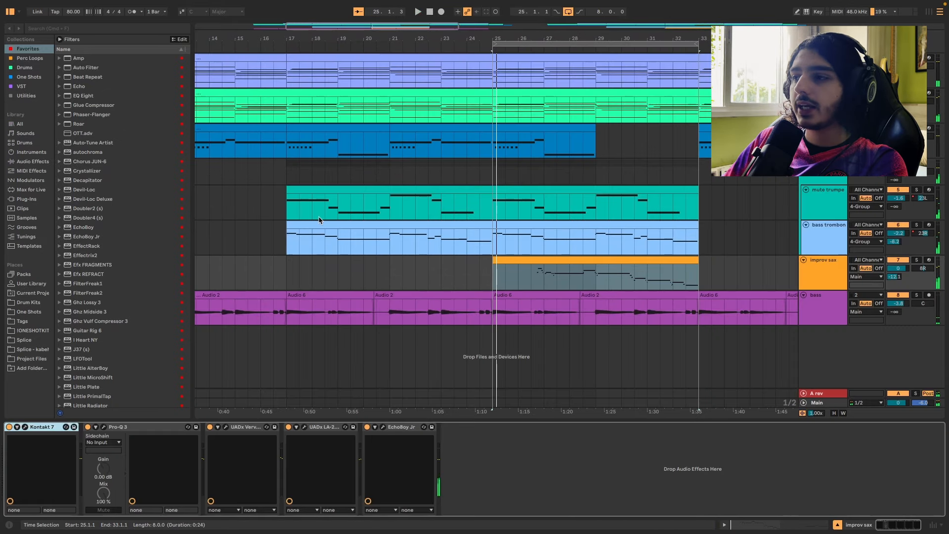
- Inspect the improv sax track's Pro-Q 3, UADx Verve and UADx LA-2A effect windows, and close all three
scroll(319, 220, down, 1)
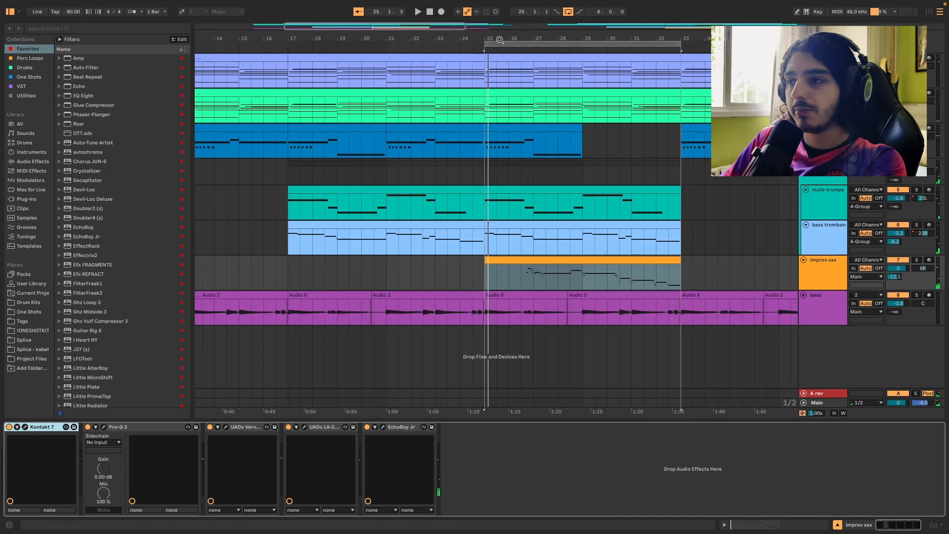
scroll(604, 269, right, 1)
click(604, 269)
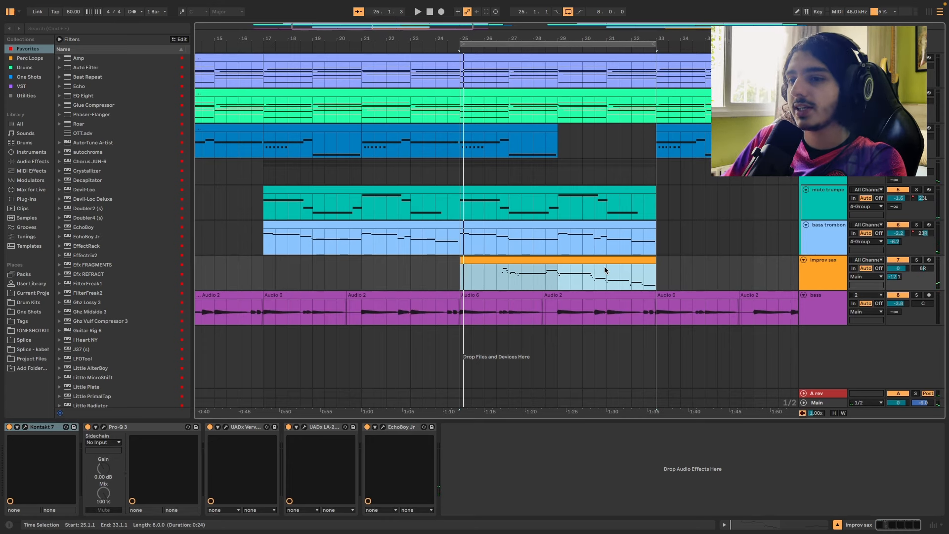
click(103, 427)
click(225, 427)
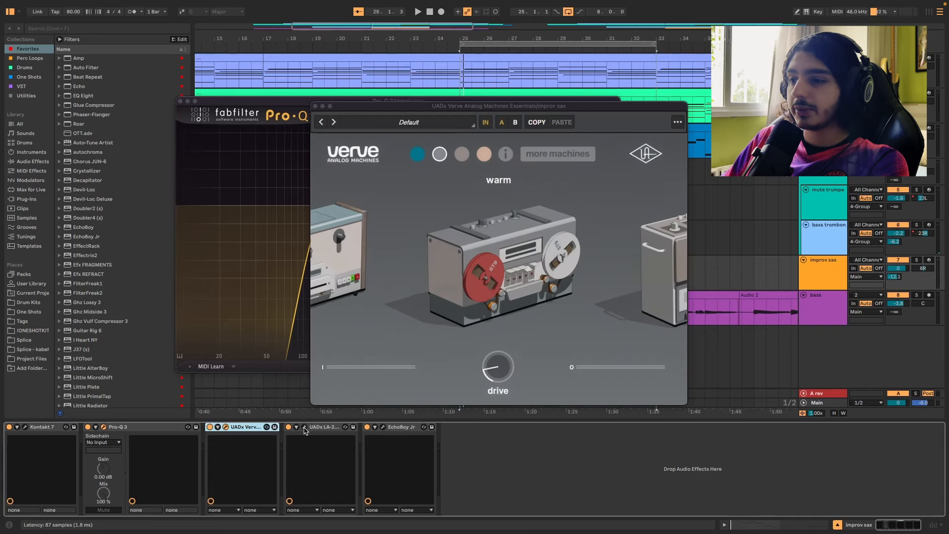
click(304, 427)
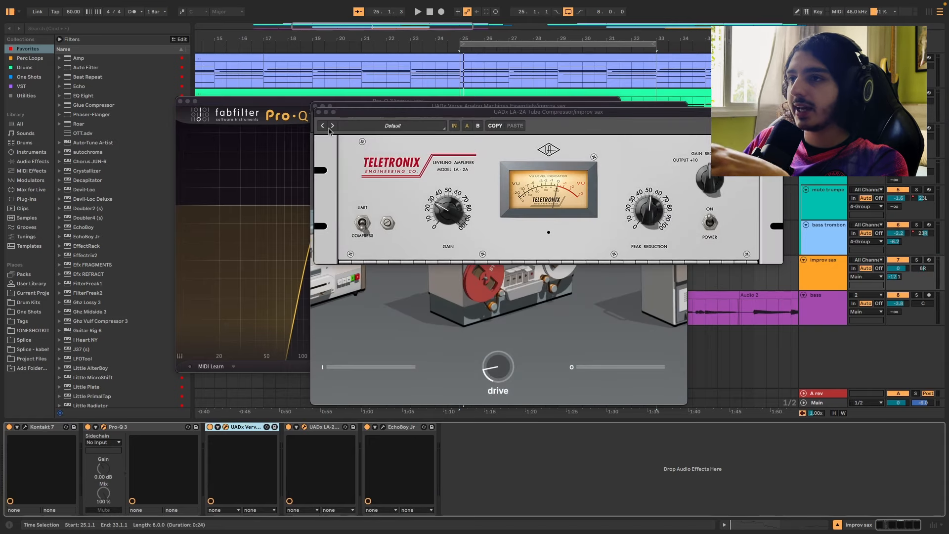
click(319, 112)
click(316, 105)
click(181, 101)
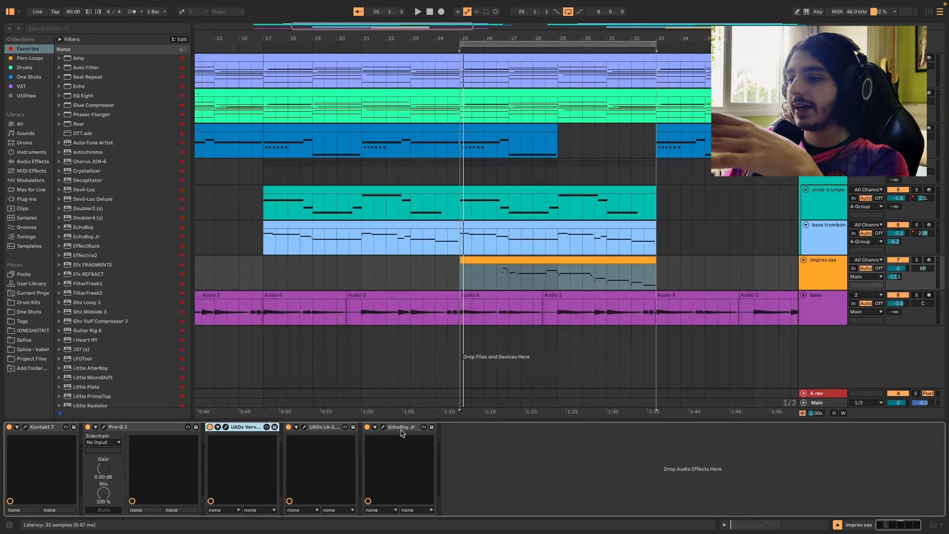
- Review the improv sax track's EchoBoy Jr effect and its send to A rev, and look through the favourite plug-ins
click(402, 433)
click(896, 277)
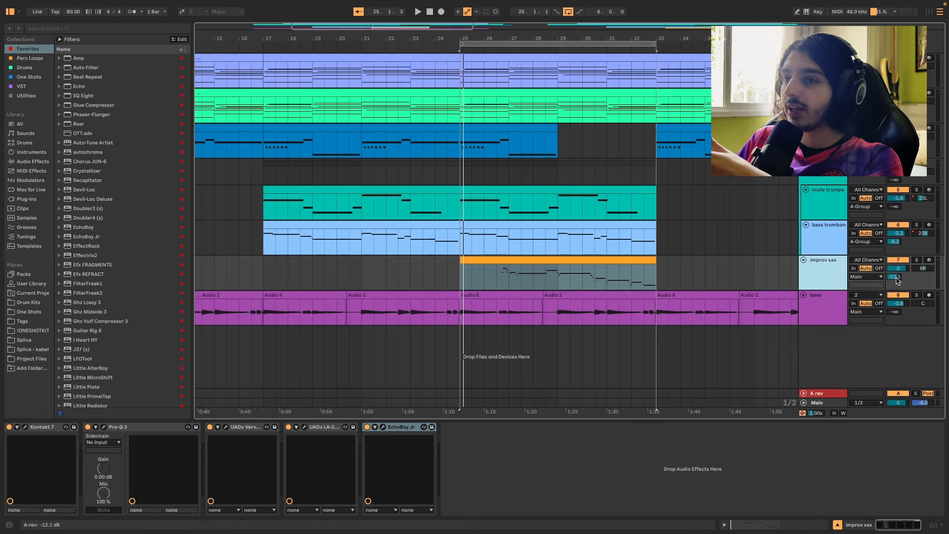
scroll(140, 162, down, 10)
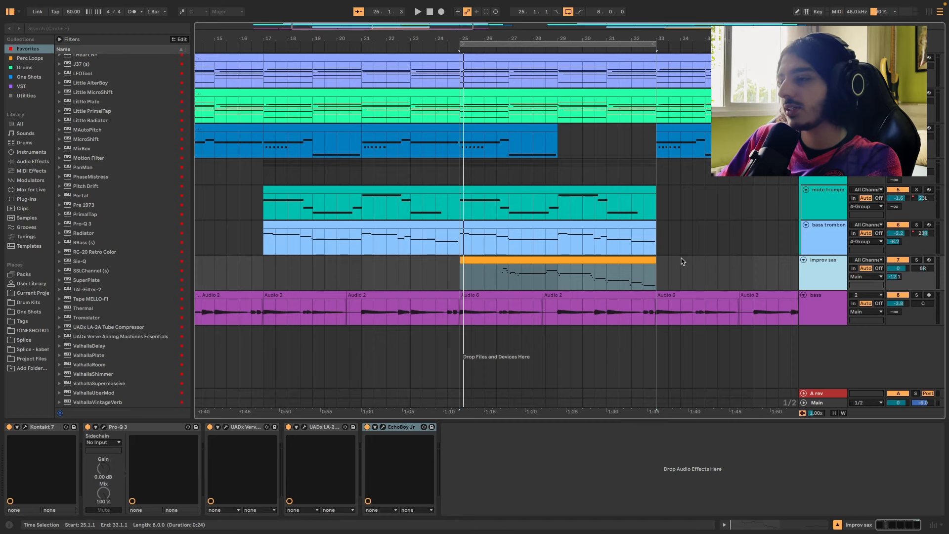
- View the whole arrangement, and place the insert marker at bar 25 on the 4-Group track to show its Auto Filter
key(w)
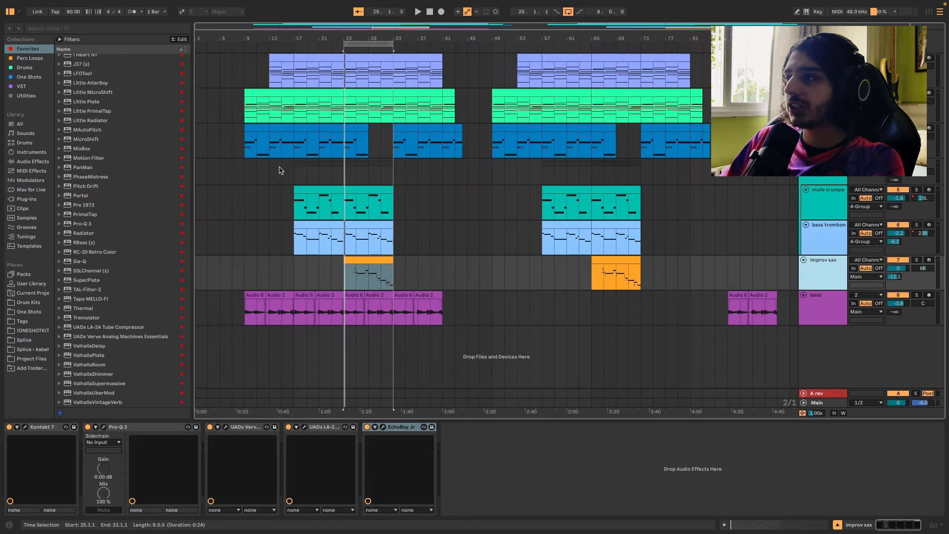
key(s)
key(s)
key(z)
click(363, 178)
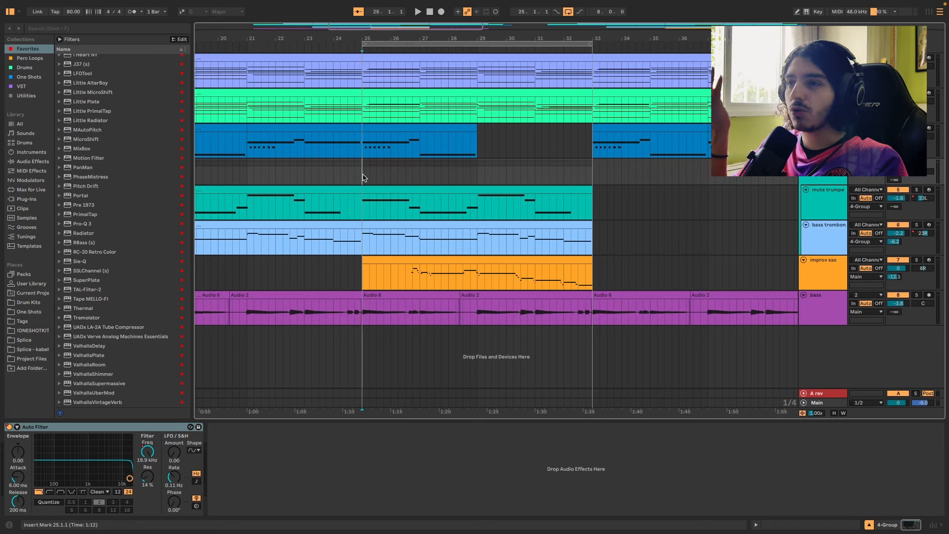
scroll(360, 174, down, 6)
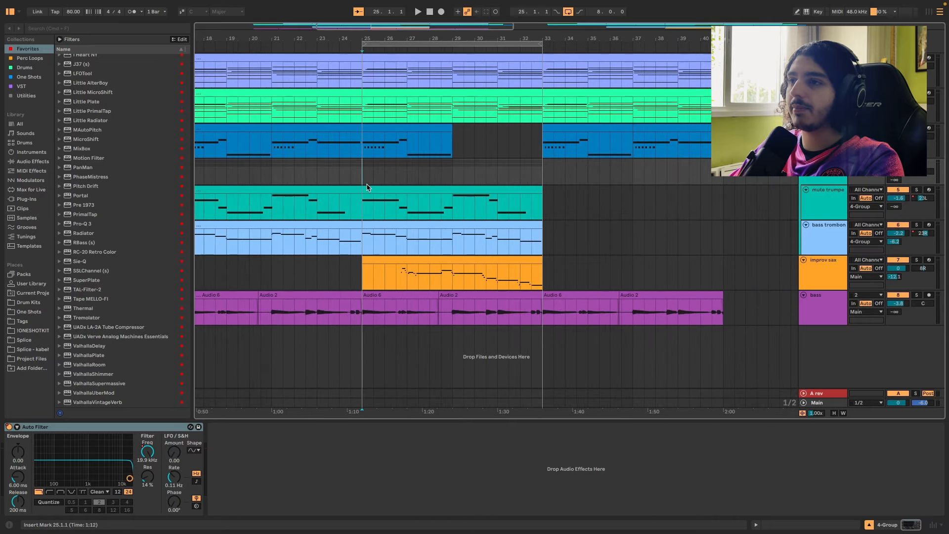